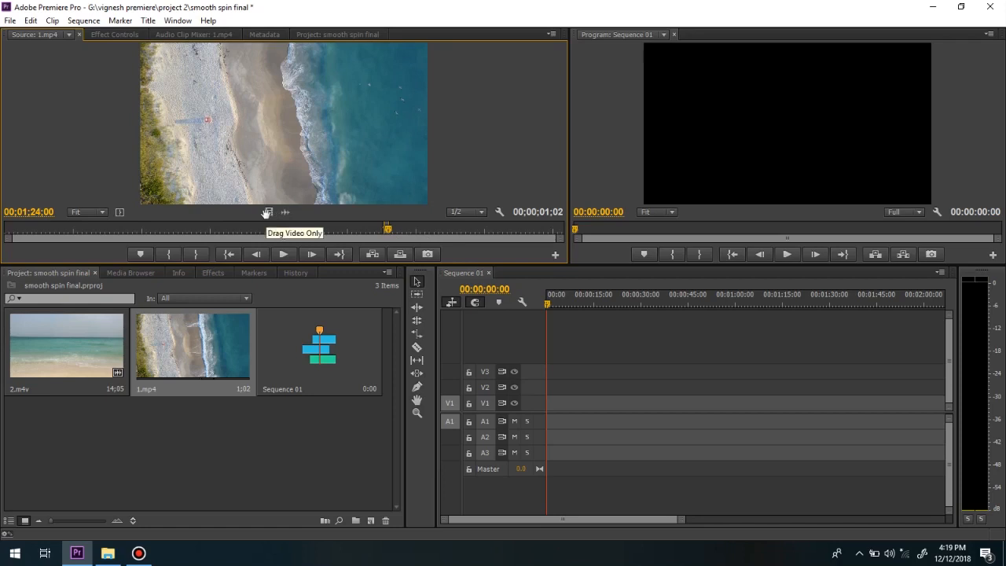
Place the video of 1.mp4 at the start of track V1 and set the playhead to 00:00:01:00.
{"action": "left_click", "coordinate": [590, 308]}
{"action": "key", "text": "equal"}
{"action": "key", "text": "equal"}
{"action": "key", "text": "equal"}
{"action": "key", "text": "equal"}
{"action": "key", "text": "equal"}
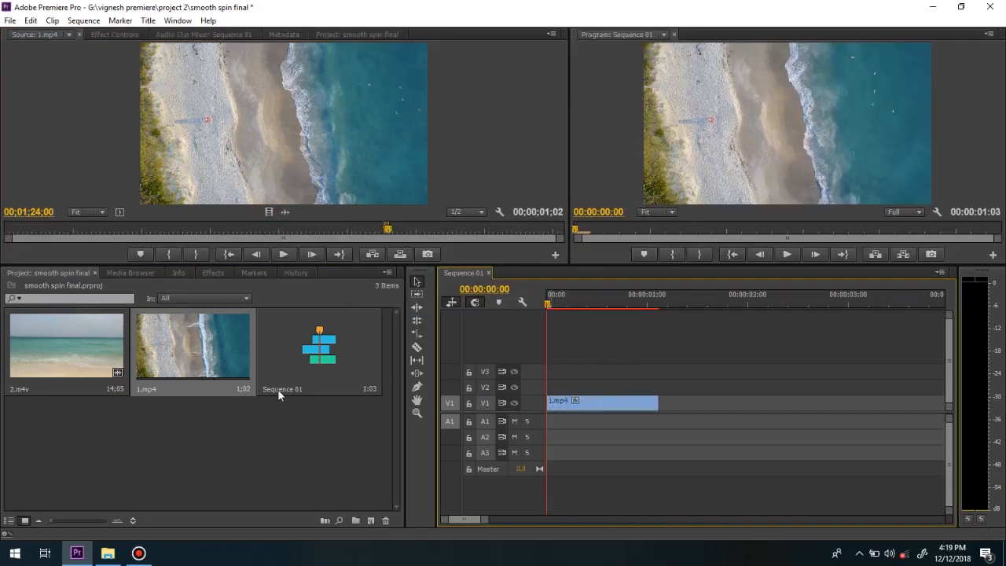
{"action": "left_click_drag", "start_coordinate": [566, 303], "coordinate": [645, 310]}
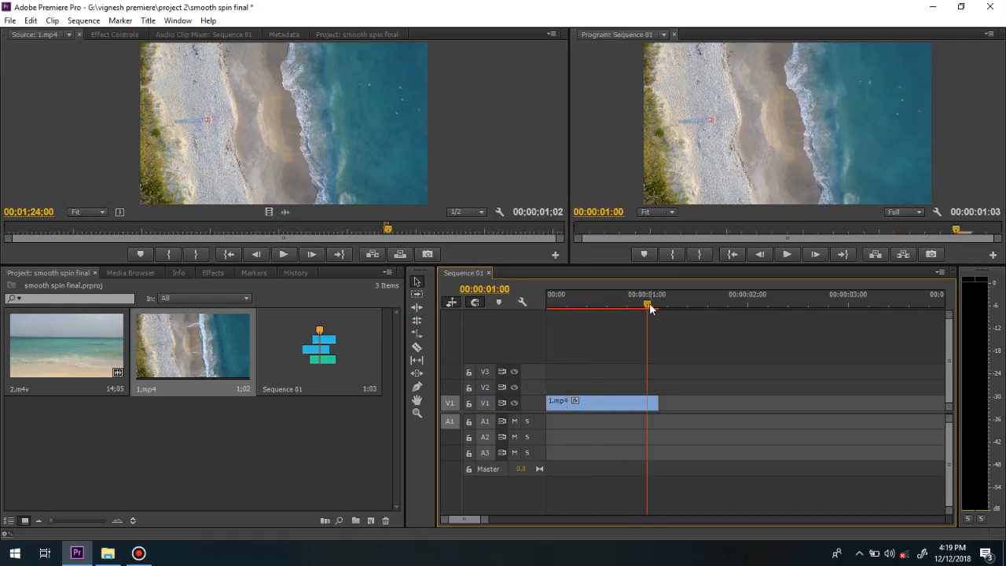
Mark 2.m4v from 00;00;09;07 to 00;00;10;08 and place only its video directly after 1.mp4 on V1.
{"action": "double_click", "coordinate": [93, 359]}
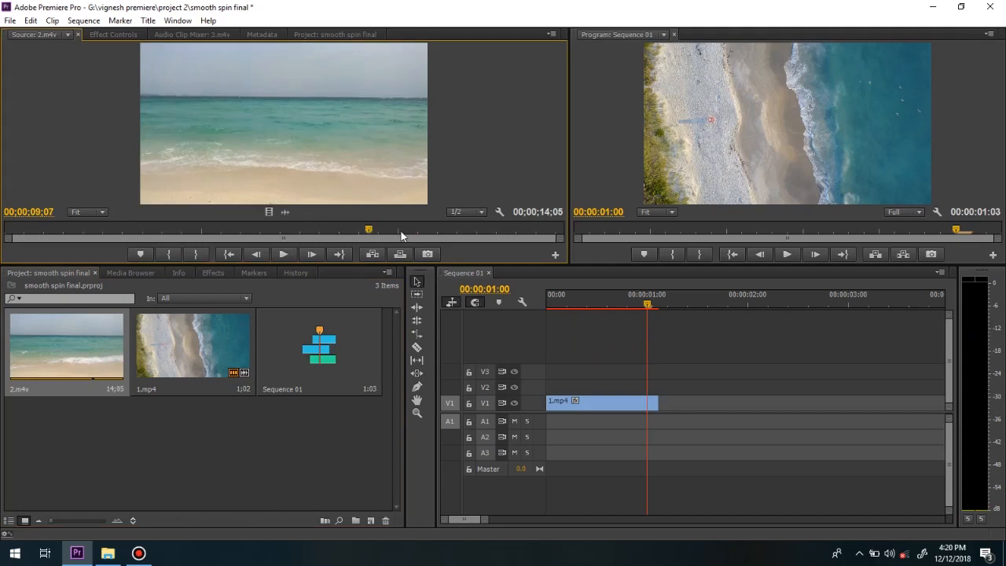
{"action": "key", "text": "i"}
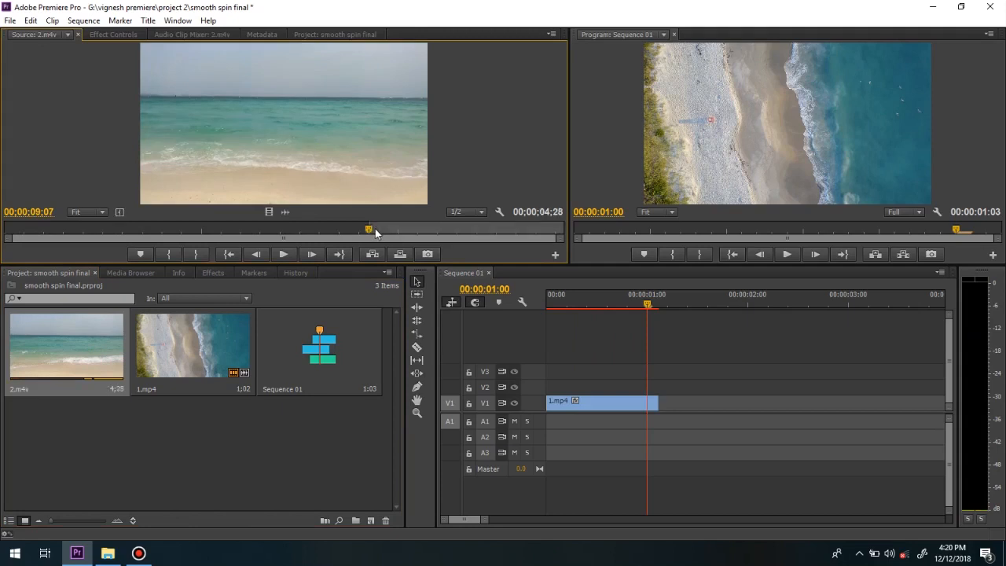
{"action": "key", "text": "space"}
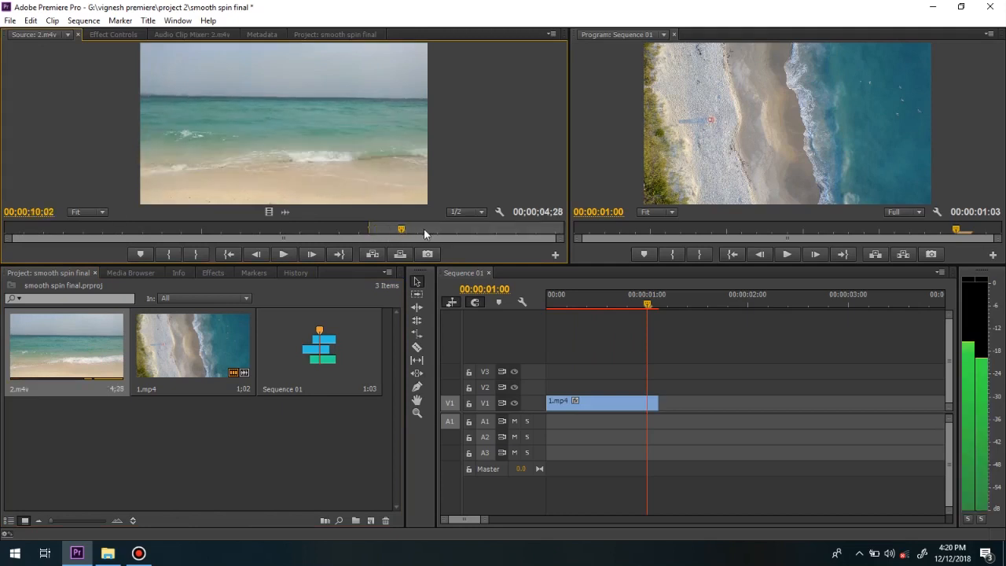
{"action": "key", "text": "o"}
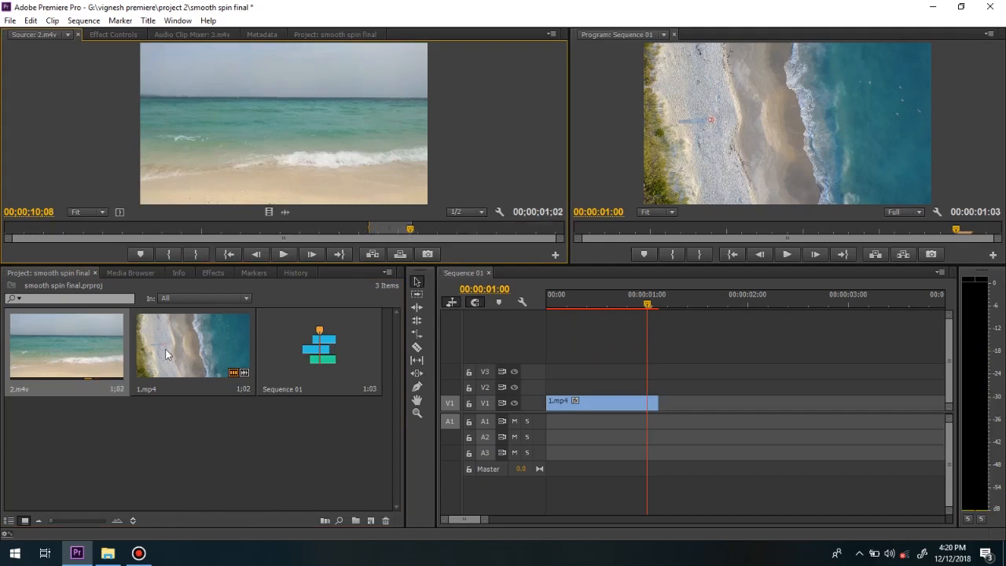
{"action": "left_click_drag", "start_coordinate": [275, 219], "coordinate": [666, 402]}
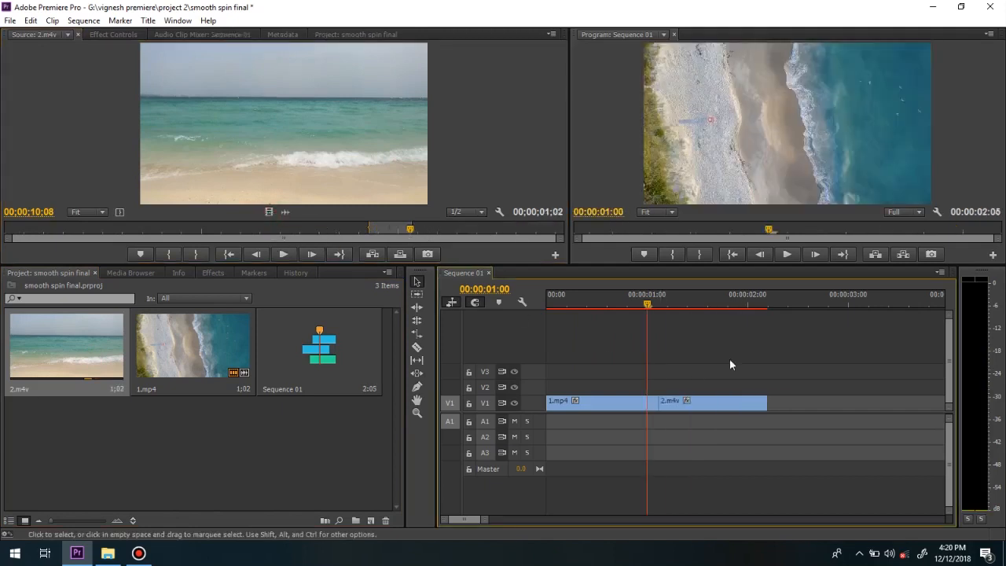
Shorten the two clips on V1 so 1.mp4 ends at 00:00:01:00 and 2.m4v ends at 00:00:02:00, without a gap.
{"action": "key", "text": "Down"}
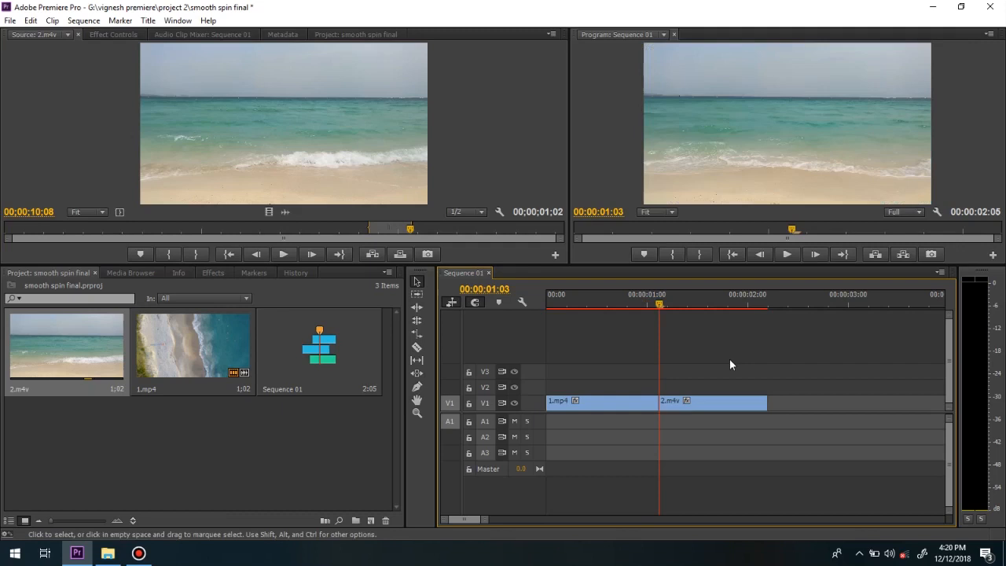
{"action": "key", "text": "Up"}
{"action": "key", "text": "shift+Right"}
{"action": "key", "text": "shift+Right"}
{"action": "key", "text": "shift+Right"}
{"action": "key", "text": "shift+Right"}
{"action": "key", "text": "shift+Right"}
{"action": "left_click_drag", "start_coordinate": [665, 403], "coordinate": [748, 404]}
{"action": "key", "text": "space"}
{"action": "left_click_drag", "start_coordinate": [747, 308], "coordinate": [683, 350]}
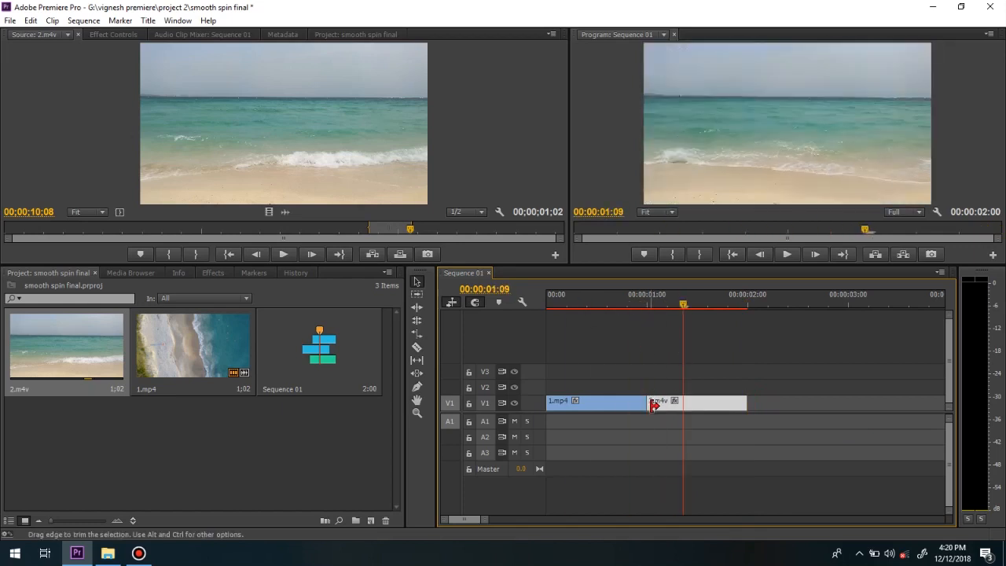
Cut 1.mp4 five frames before the edit point at 00:00:01:00 and 2.m4v five frames after it.
{"action": "left_click", "coordinate": [651, 404]}
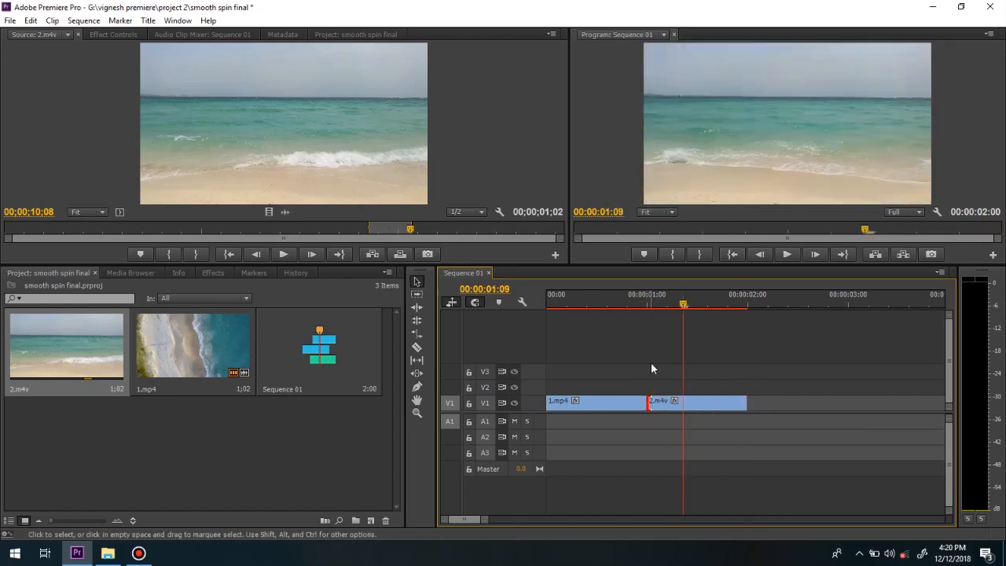
{"action": "key", "text": "Up"}
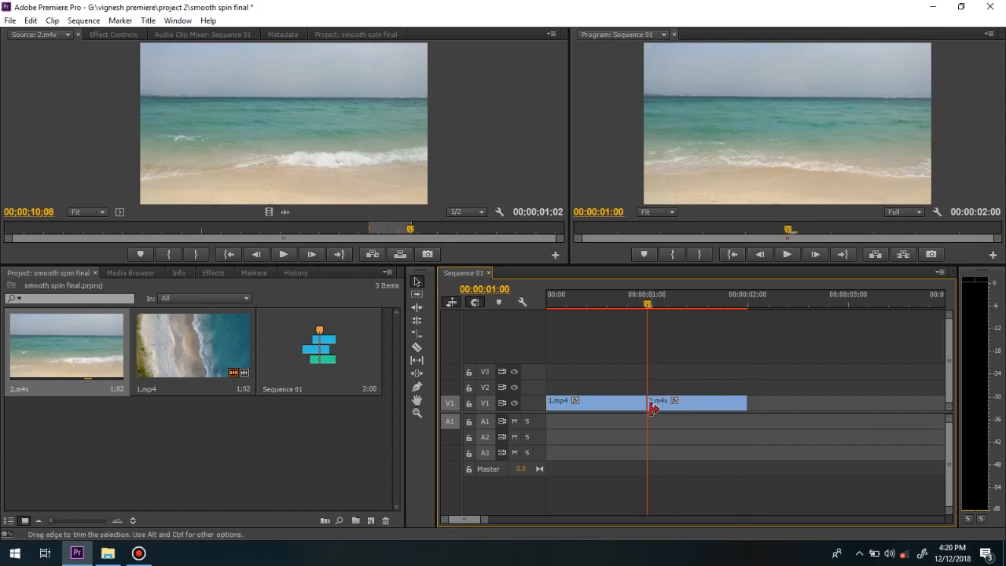
{"action": "key", "text": "shift+Left"}
{"action": "key", "text": "c"}
{"action": "left_click", "coordinate": [628, 402]}
{"action": "key", "text": "shift+Right"}
{"action": "key", "text": "shift+Right"}
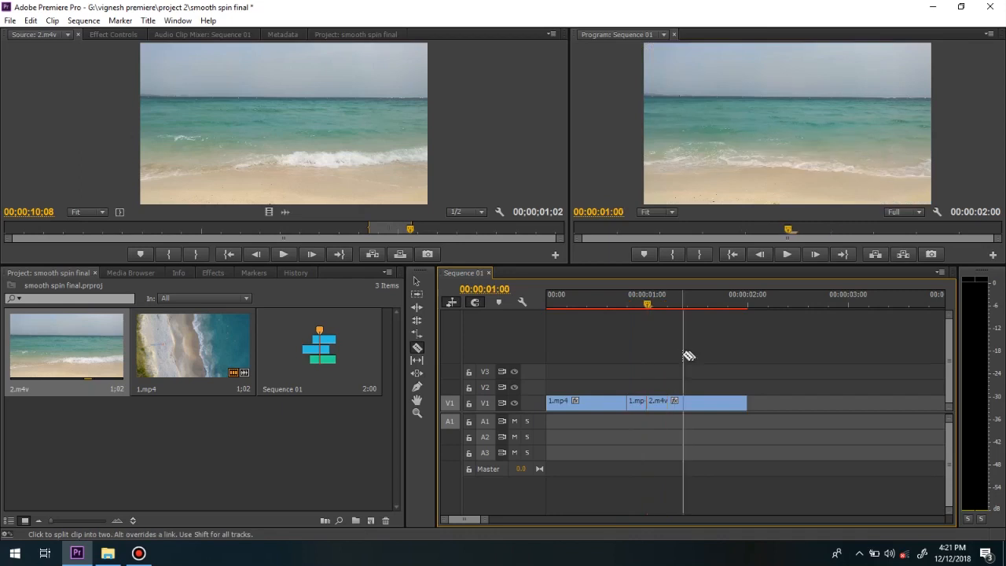
{"action": "left_click", "coordinate": [670, 402]}
Nest the two short middle clips on V1 into Nested Sequence 01.
{"action": "left_click_drag", "start_coordinate": [664, 308], "coordinate": [619, 307]}
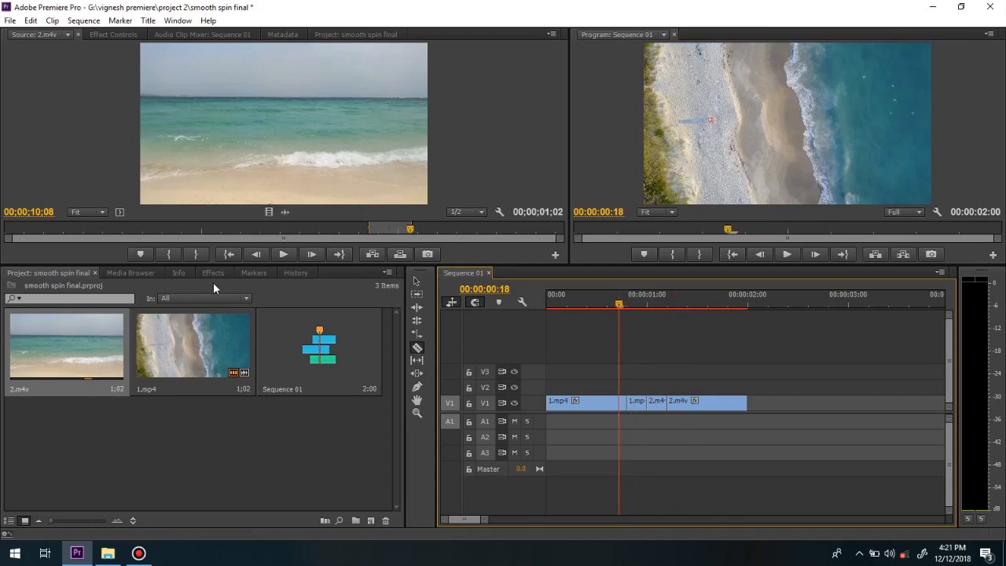
{"action": "left_click", "coordinate": [213, 274]}
{"action": "left_click", "coordinate": [417, 281]}
{"action": "right_click", "coordinate": [639, 404]}
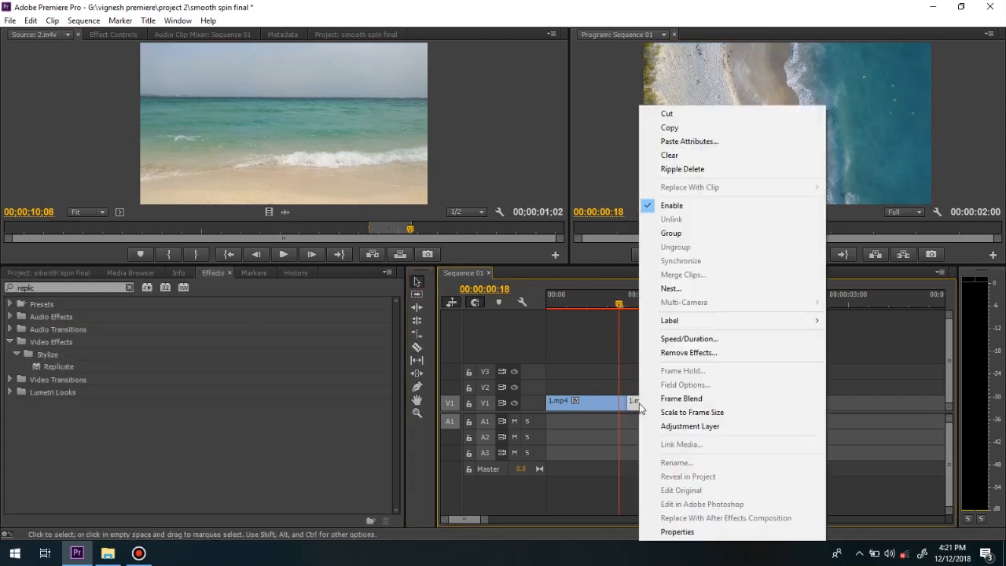
{"action": "left_click", "coordinate": [670, 288]}
{"action": "left_click", "coordinate": [479, 287]}
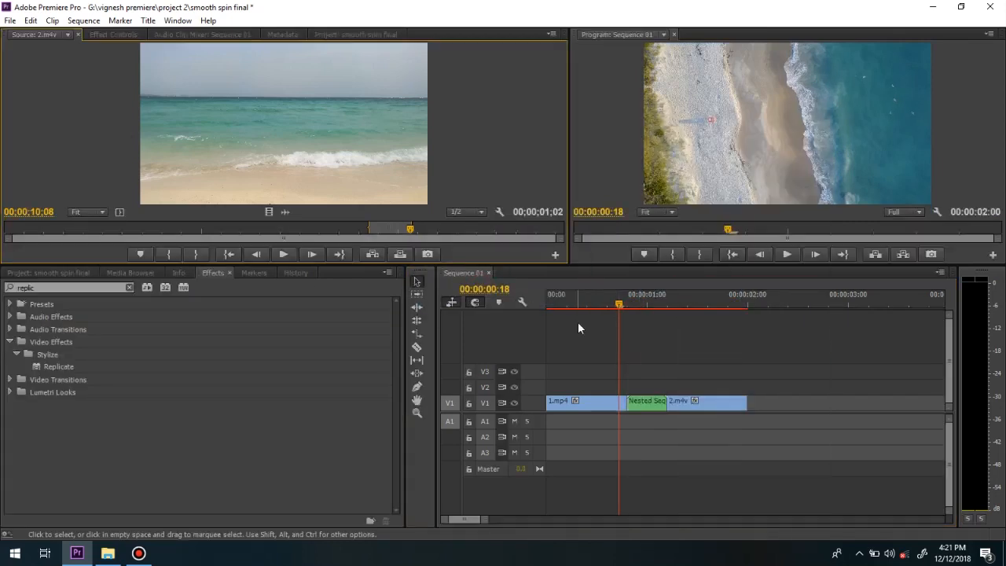
{"action": "mouse_move", "coordinate": [620, 309]}
{"action": "left_mouse_down"}
{"action": "mouse_move", "coordinate": [641, 310]}
{"action": "mouse_move", "coordinate": [619, 316]}
{"action": "left_mouse_up"}
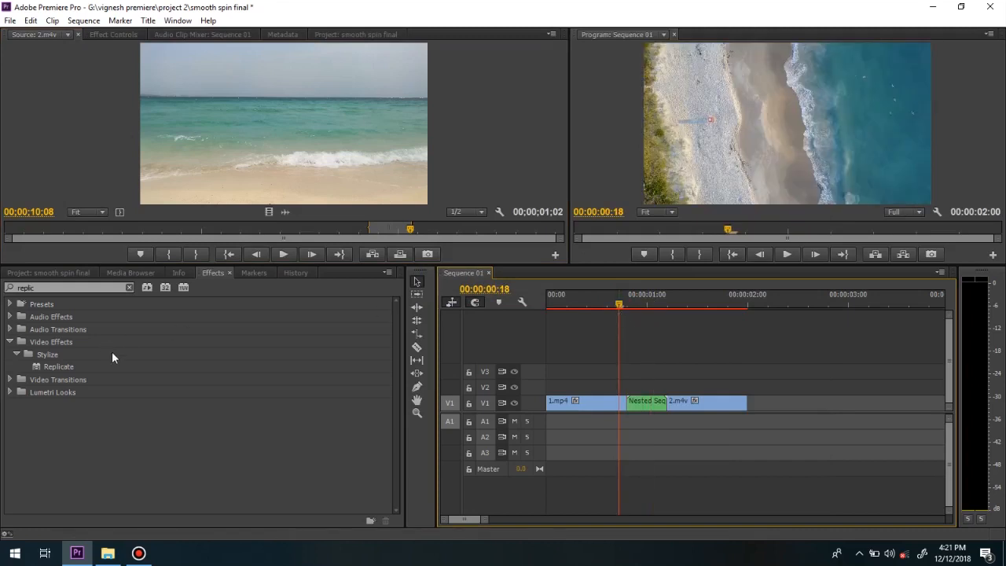
Apply the Replicate effect to the nested clip and set its count to 3.
{"action": "left_click", "coordinate": [113, 34]}
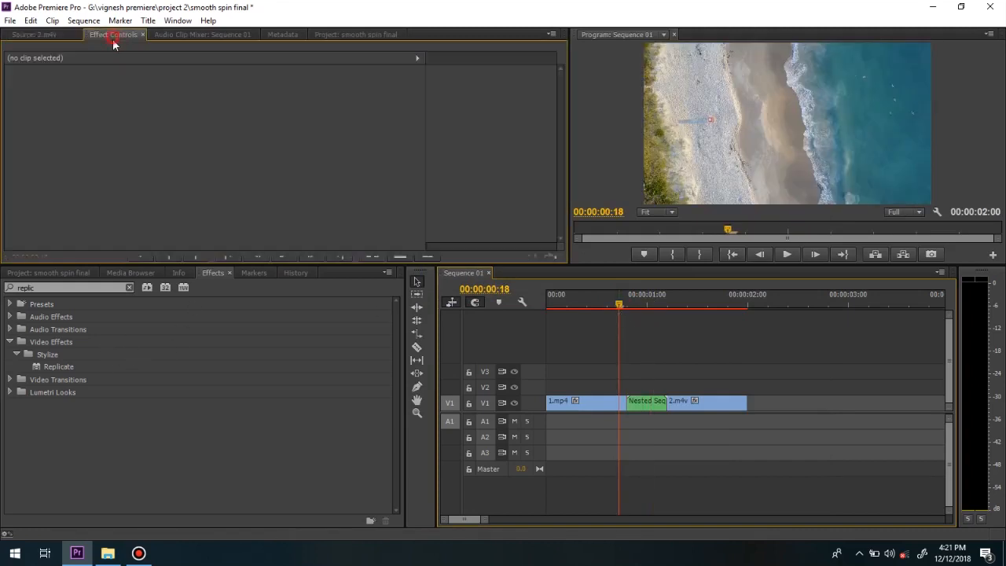
{"action": "left_click", "coordinate": [648, 410]}
{"action": "left_click_drag", "start_coordinate": [54, 367], "coordinate": [41, 213]}
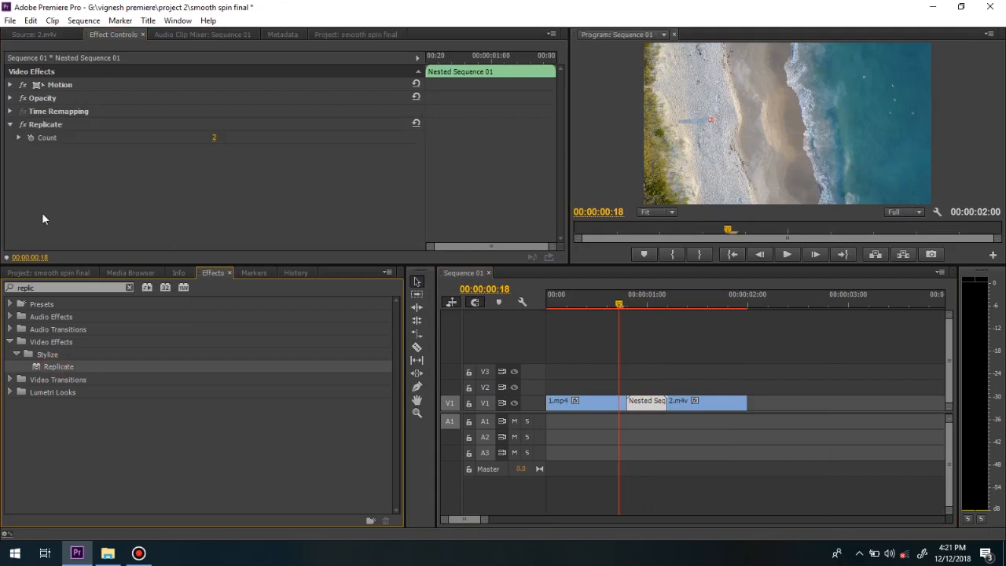
{"action": "left_click_drag", "start_coordinate": [620, 307], "coordinate": [643, 312]}
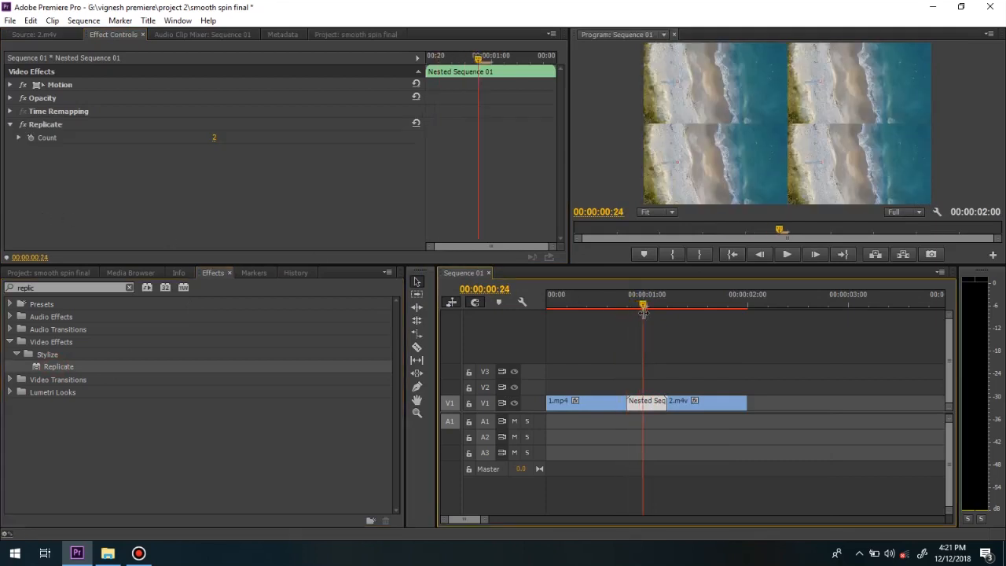
{"action": "left_click", "coordinate": [218, 138]}
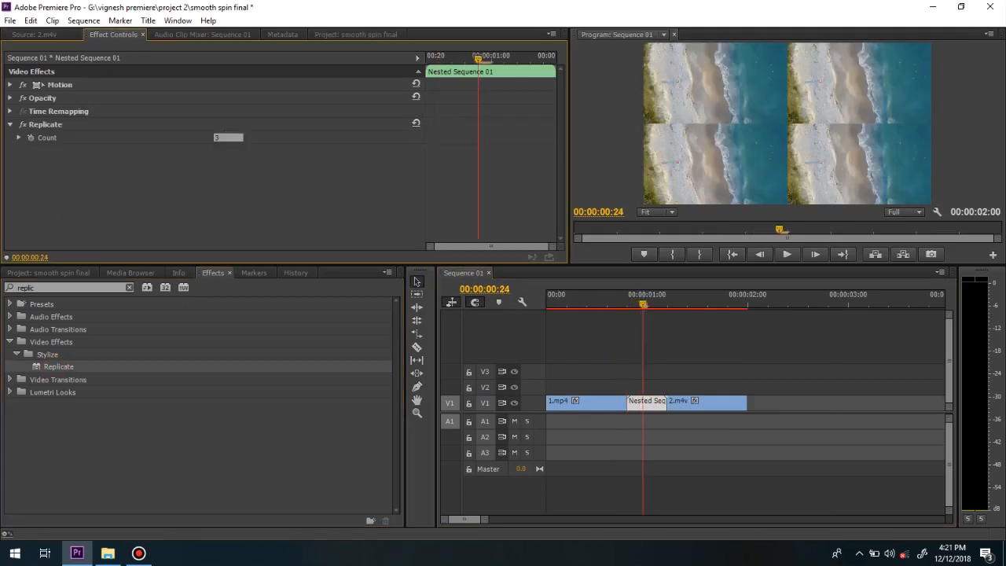
{"action": "key", "text": "Return"}
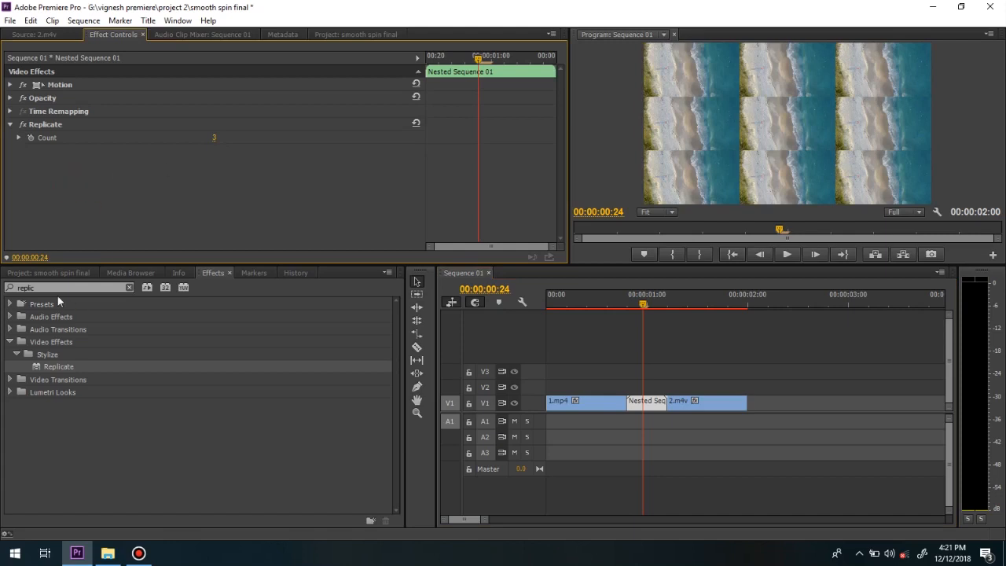
Search the effects for "trans" and apply the Transform effect to the nested clip.
{"action": "left_click", "coordinate": [129, 288]}
{"action": "left_click", "coordinate": [71, 290]}
{"action": "type", "text": "tr"}
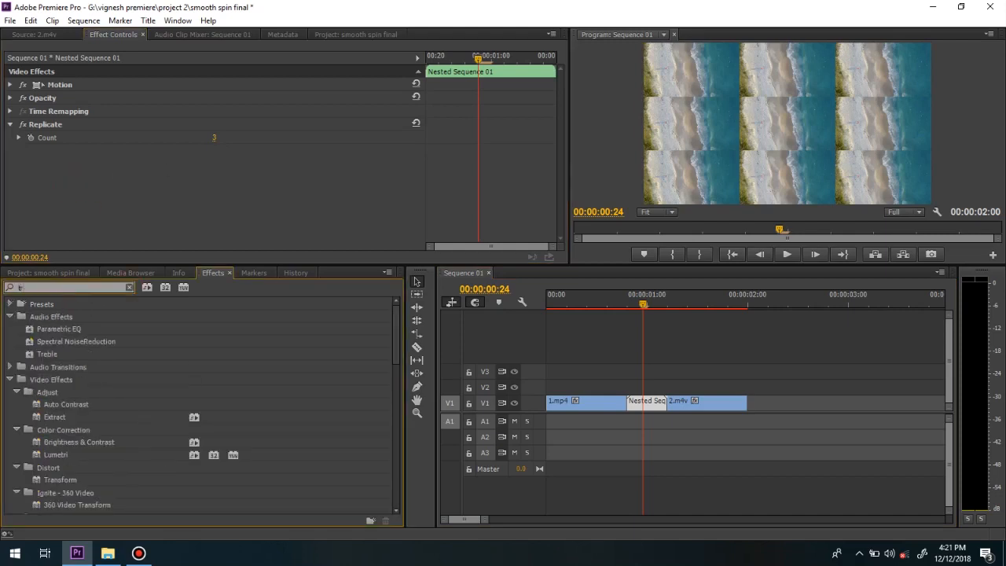
{"action": "type", "text": "ans"}
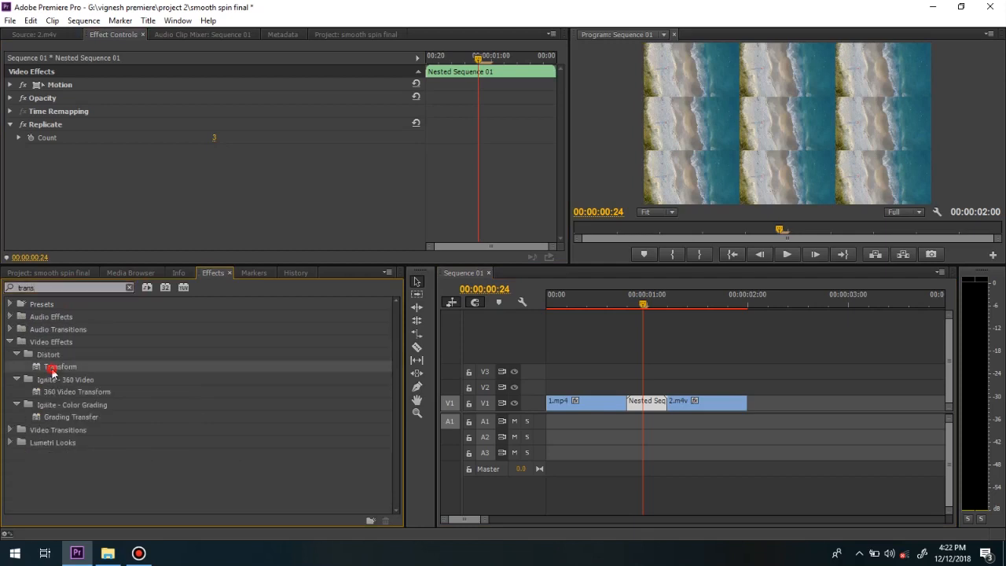
{"action": "left_click_drag", "start_coordinate": [60, 366], "coordinate": [60, 218]}
{"action": "left_click_drag", "start_coordinate": [558, 145], "coordinate": [559, 181]}
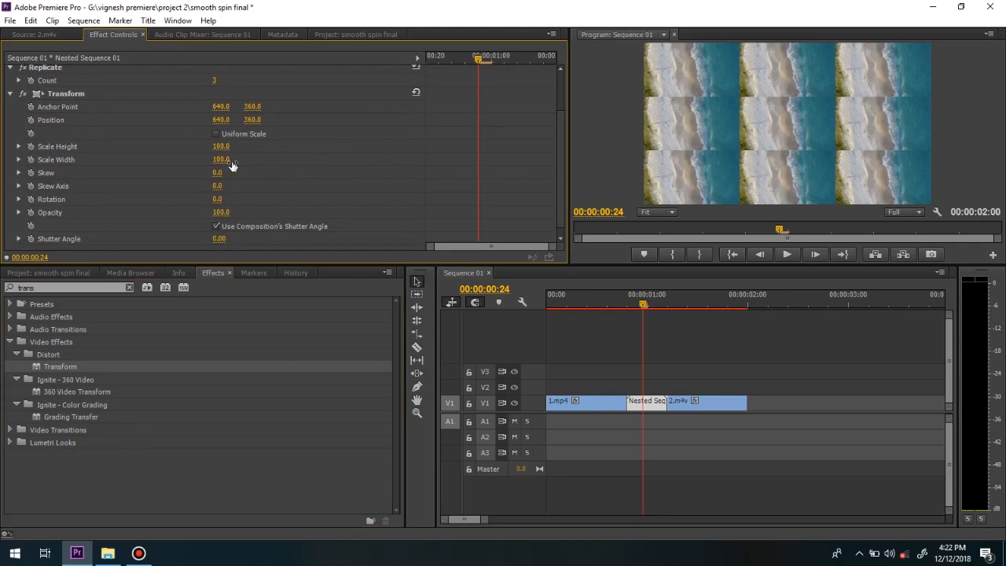
Turn on Uniform Scale in the Transform effect and set its scale to 300.
{"action": "left_click", "coordinate": [216, 134]}
{"action": "left_click", "coordinate": [220, 146]}
{"action": "type", "text": "300"}
{"action": "key", "text": "Return"}
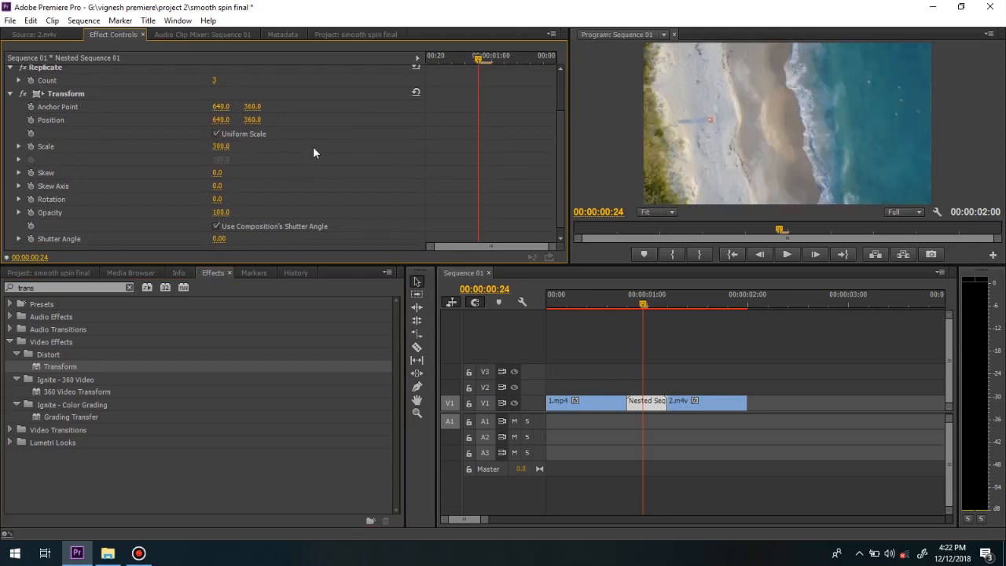
Add a Transform rotation keyframe of one full turn (1x0.0°) at 00:00:01:00 on the nested clip.
{"action": "left_click", "coordinate": [651, 301]}
{"action": "left_click_drag", "start_coordinate": [650, 302], "coordinate": [643, 303]}
{"action": "scroll", "coordinate": [557, 124], "scroll_direction": "down", "scroll_amount": 1}
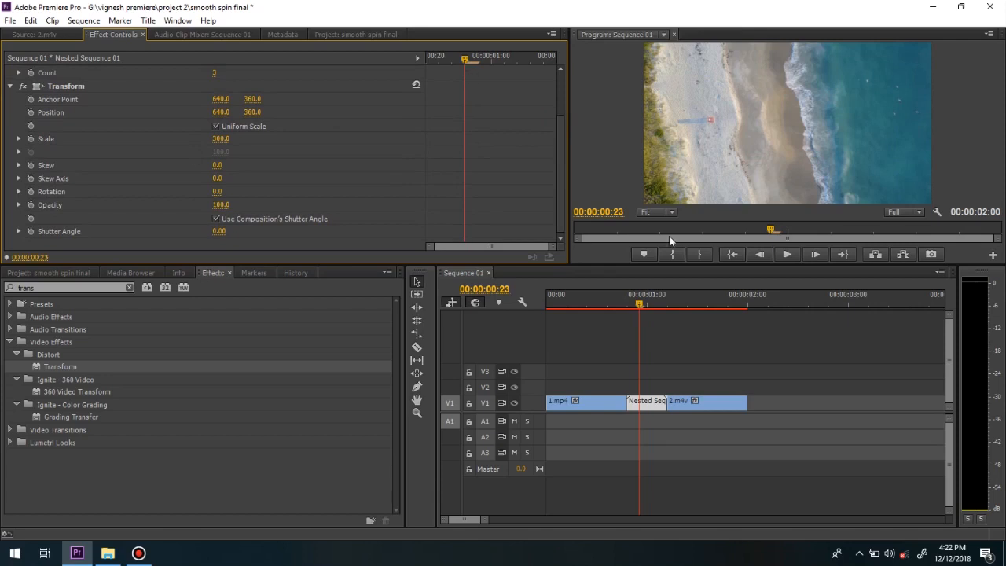
{"action": "left_click", "coordinate": [662, 306]}
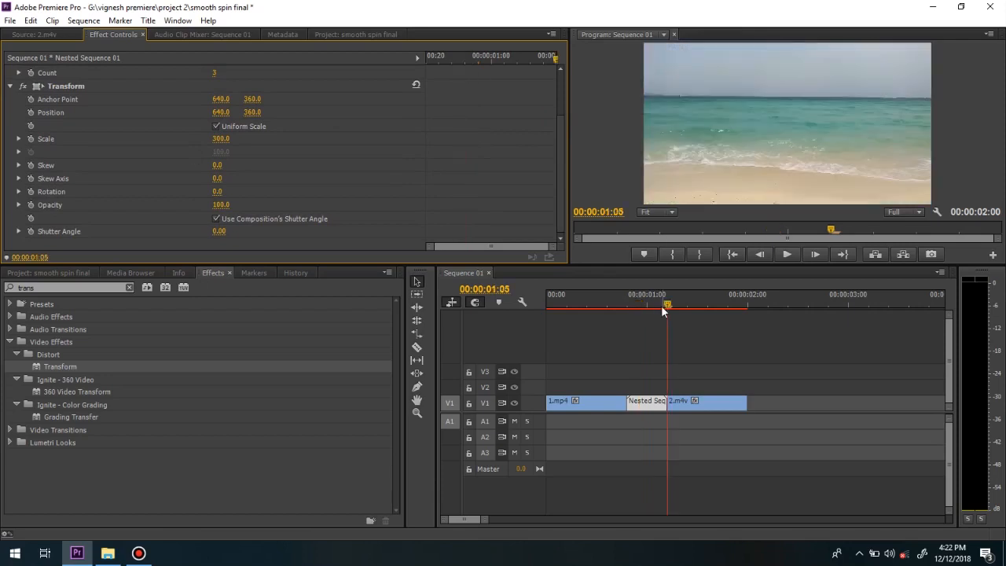
{"action": "key", "text": "shift+Left"}
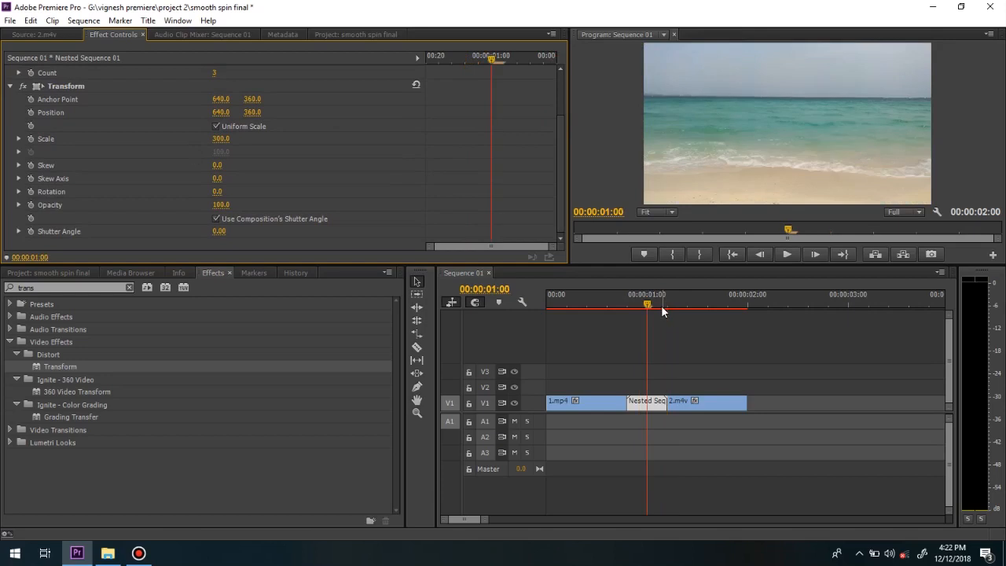
{"action": "left_click", "coordinate": [30, 192]}
{"action": "left_click", "coordinate": [216, 193]}
{"action": "type", "text": "1x"}
{"action": "key", "text": "Return"}
Keyframe the Transform rotation at 0° at the nested clip's start and move the full-turn keyframe to its end.
{"action": "left_click_drag", "start_coordinate": [491, 58], "coordinate": [435, 77]}
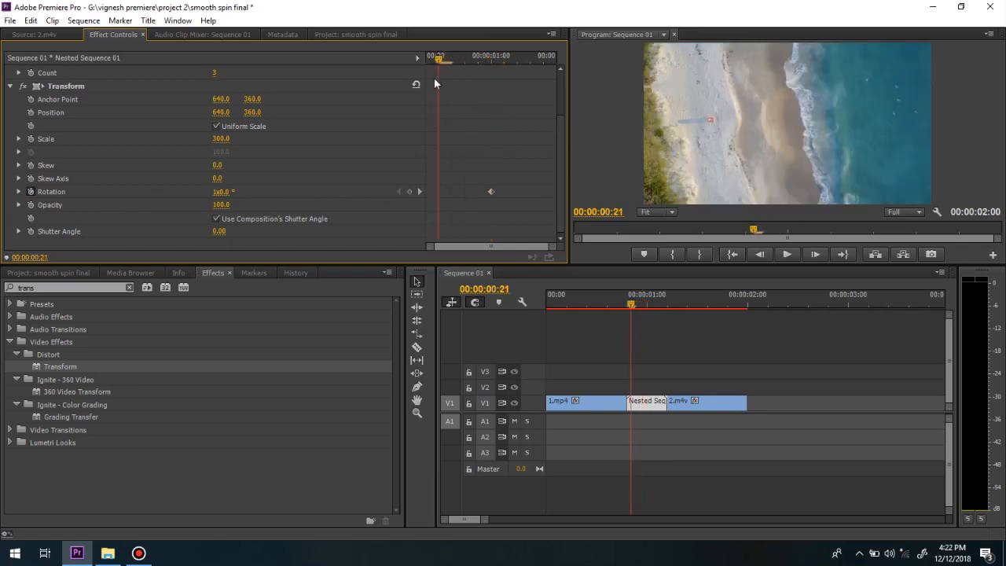
{"action": "left_click", "coordinate": [221, 192]}
{"action": "type", "text": "0"}
{"action": "left_click_drag", "start_coordinate": [491, 194], "coordinate": [557, 194]}
{"action": "left_click_drag", "start_coordinate": [443, 64], "coordinate": [508, 154]}
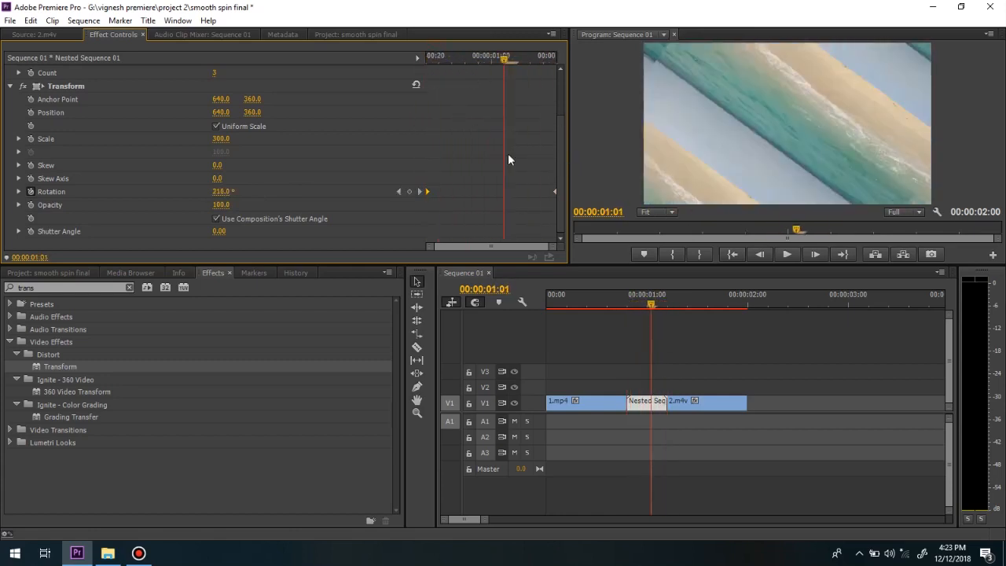
Turn off Use Composition's Shutter Angle in the Transform effect and set the shutter angle to 360.
{"action": "left_click", "coordinate": [217, 219]}
{"action": "left_click", "coordinate": [220, 231]}
{"action": "type", "text": "36"}
{"action": "left_click_drag", "start_coordinate": [562, 145], "coordinate": [559, 160]}
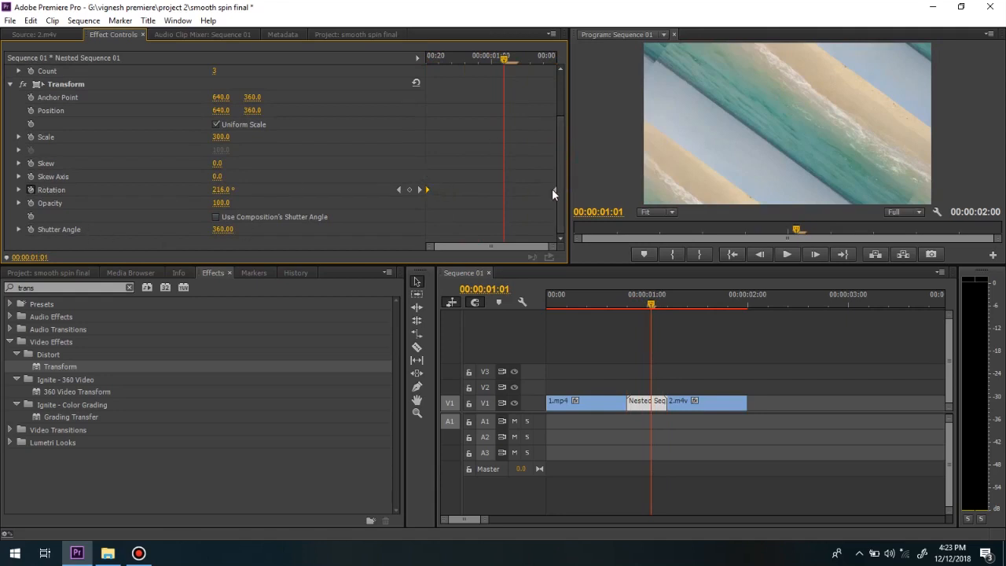
Return the playhead to the sequence start, apply Brightness & Contrast to the nested clip, and deselect the clip.
{"action": "left_click_drag", "start_coordinate": [644, 302], "coordinate": [542, 303]}
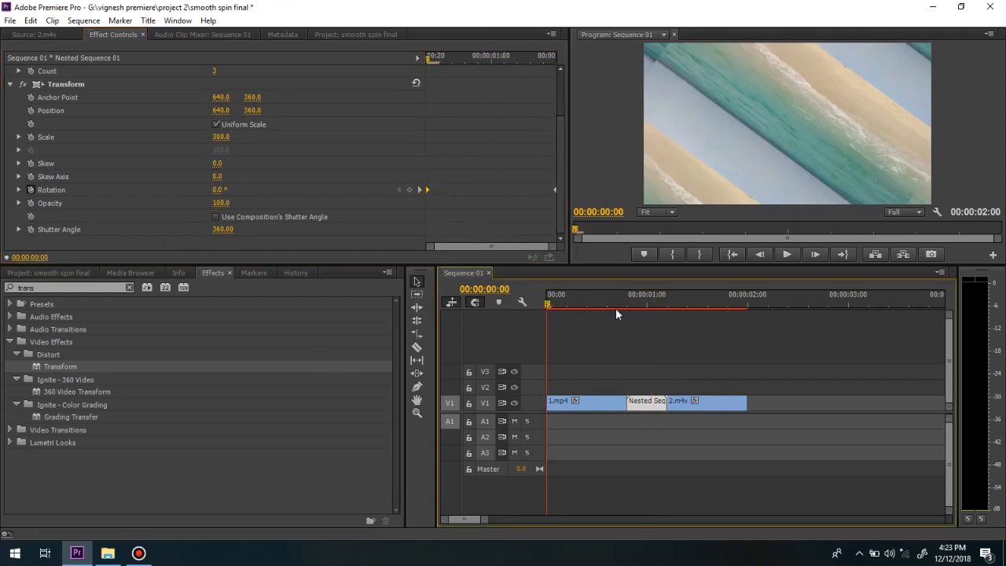
{"action": "left_click", "coordinate": [48, 287]}
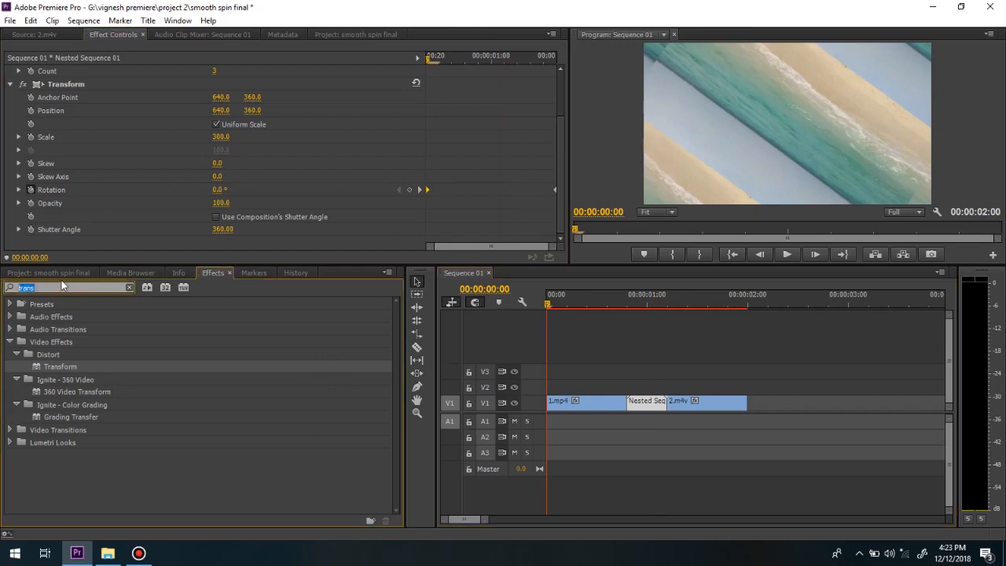
{"action": "type", "text": "br"}
{"action": "left_click_drag", "start_coordinate": [65, 246], "coordinate": [66, 246]}
{"action": "left_click_drag", "start_coordinate": [561, 176], "coordinate": [561, 199]}
{"action": "left_click", "coordinate": [218, 216]}
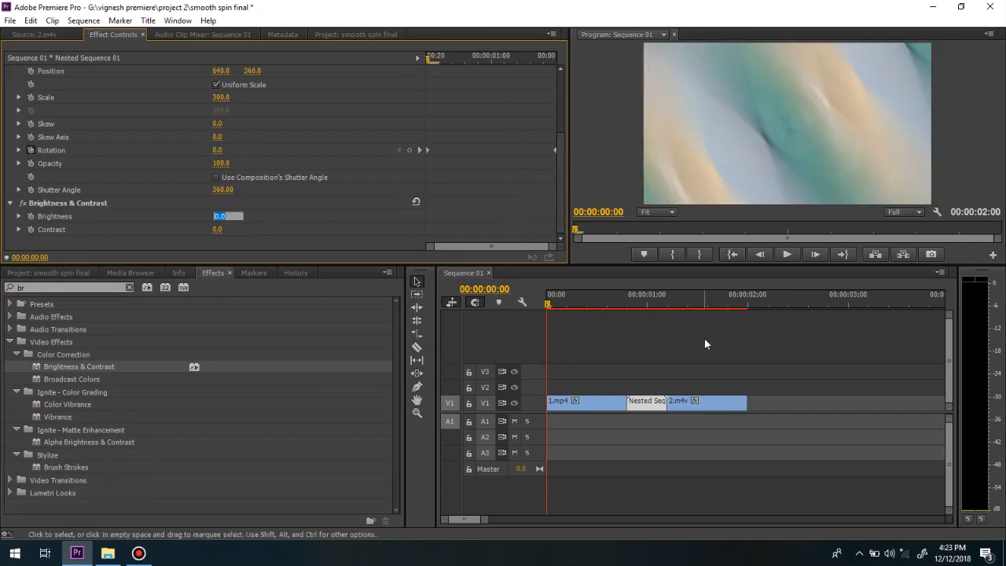
{"action": "left_click", "coordinate": [609, 343]}
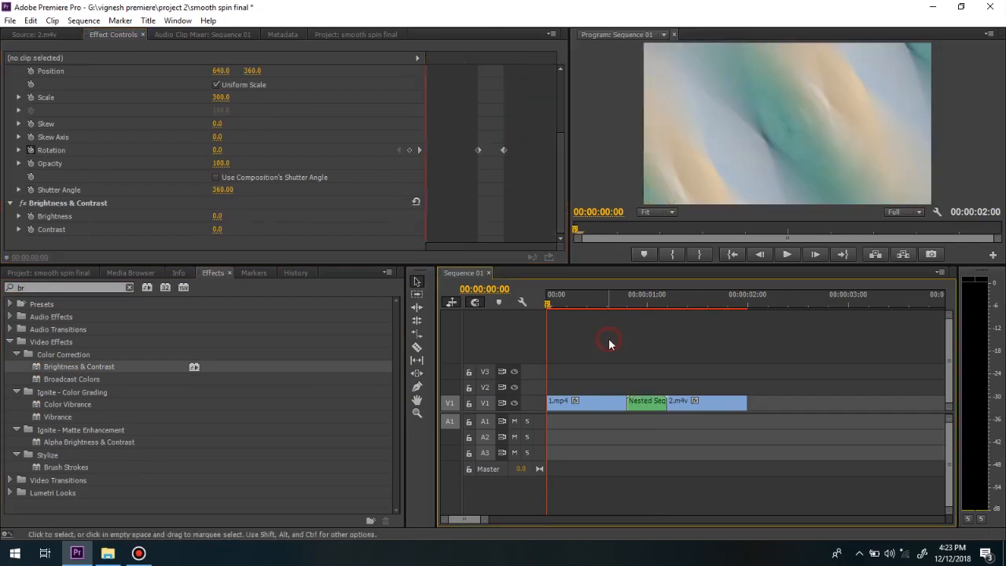
Keyframe the nested clip's Brightness at 50 and Contrast at 75 at 00:00:01:00.
{"action": "key", "text": "Down"}
{"action": "key", "text": "shift+Right"}
{"action": "left_click", "coordinate": [645, 402]}
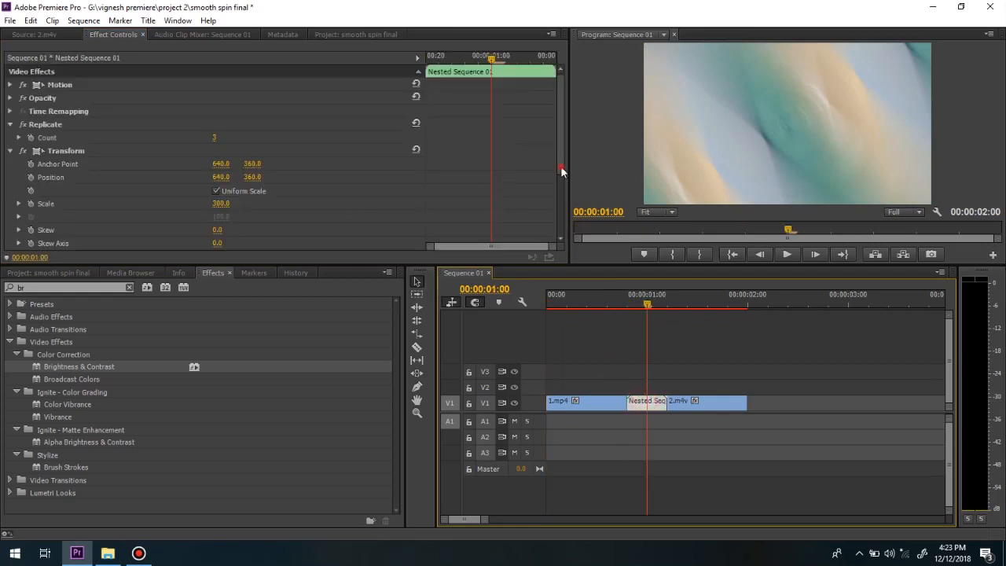
{"action": "scroll", "coordinate": [562, 169], "scroll_direction": "down", "scroll_amount": 5}
{"action": "left_click", "coordinate": [218, 215]}
{"action": "left_click", "coordinate": [31, 216]}
{"action": "left_click", "coordinate": [30, 229]}
{"action": "type", "text": "50"}
{"action": "left_click", "coordinate": [218, 229]}
{"action": "type", "text": "75"}
{"action": "key", "text": "Return"}
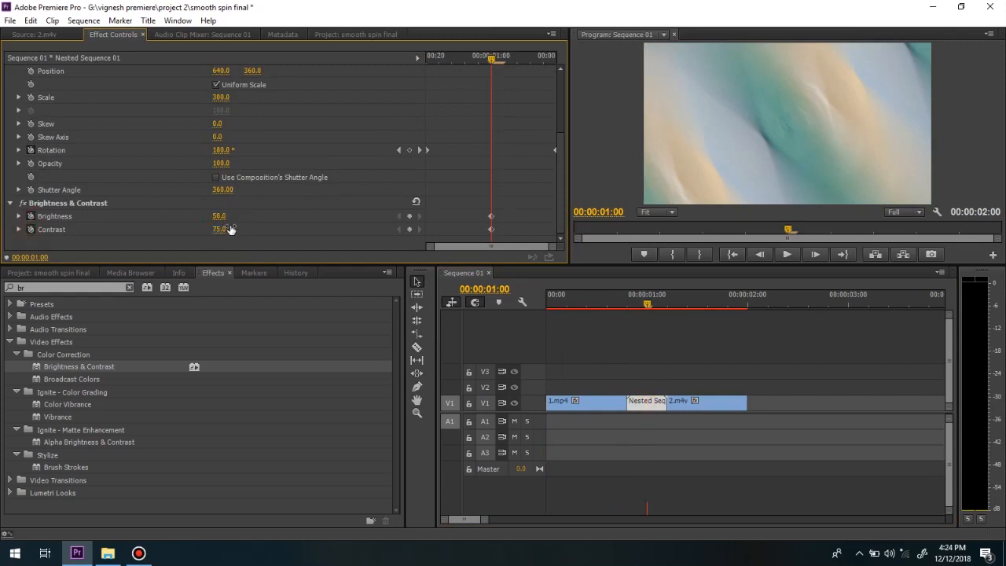
Reset Brightness & Contrast and place the default-value keyframes at the nested clip's start and end.
{"action": "left_click_drag", "start_coordinate": [488, 60], "coordinate": [539, 92]}
{"action": "left_click", "coordinate": [415, 202]}
{"action": "left_click", "coordinate": [416, 202]}
{"action": "left_click_drag", "start_coordinate": [454, 210], "coordinate": [428, 231]}
Select both Transform Rotation keyframes of the nested clip and smooth their interpolation.
{"action": "left_click_drag", "start_coordinate": [660, 306], "coordinate": [639, 308]}
{"action": "left_click_drag", "start_coordinate": [425, 134], "coordinate": [561, 166]}
{"action": "right_click", "coordinate": [553, 152]}
{"action": "left_click", "coordinate": [591, 329]}
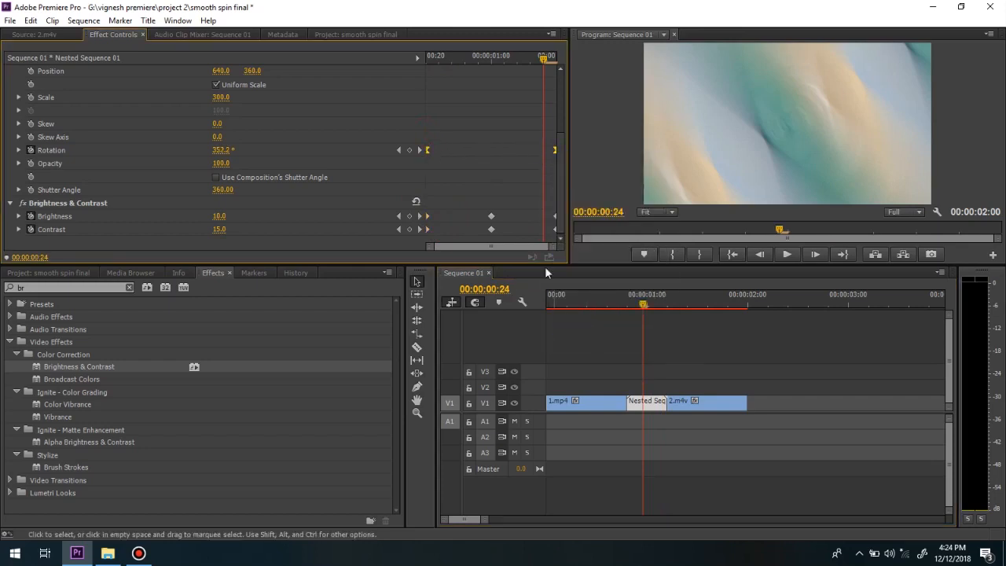
Smooth the interpolation of all Brightness and Contrast keyframes, including the middle pair.
{"action": "left_click", "coordinate": [431, 203]}
{"action": "left_click_drag", "start_coordinate": [435, 215], "coordinate": [543, 241]}
{"action": "left_click_drag", "start_coordinate": [428, 201], "coordinate": [422, 242]}
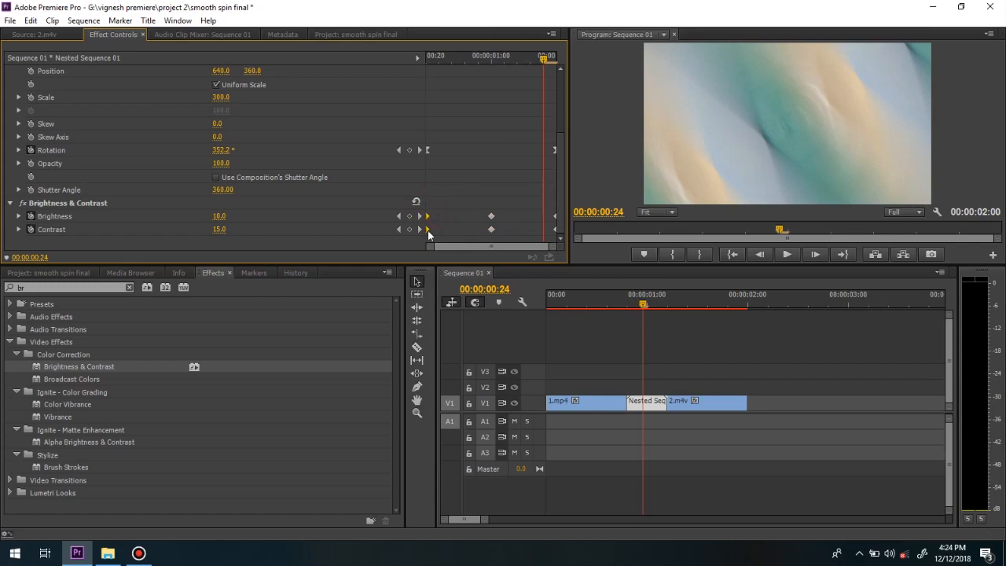
{"action": "right_click", "coordinate": [429, 234]}
{"action": "left_click", "coordinate": [467, 421]}
{"action": "right_click", "coordinate": [490, 228]}
{"action": "left_click", "coordinate": [519, 419]}
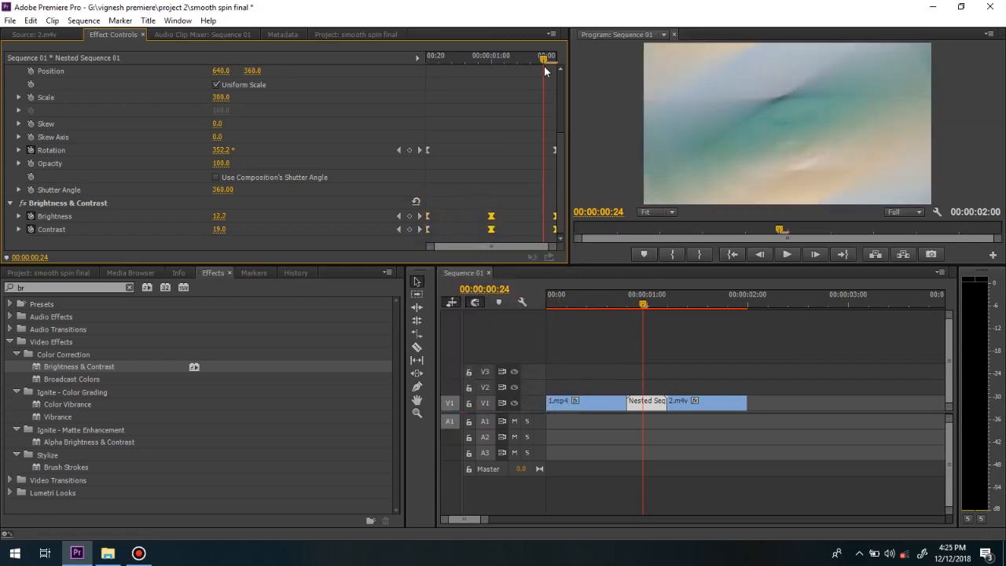
Render the sequence previews and play the spin transition from the start repeatedly in the maximized Program monitor.
{"action": "left_click", "coordinate": [594, 328]}
{"action": "key", "text": "Return"}
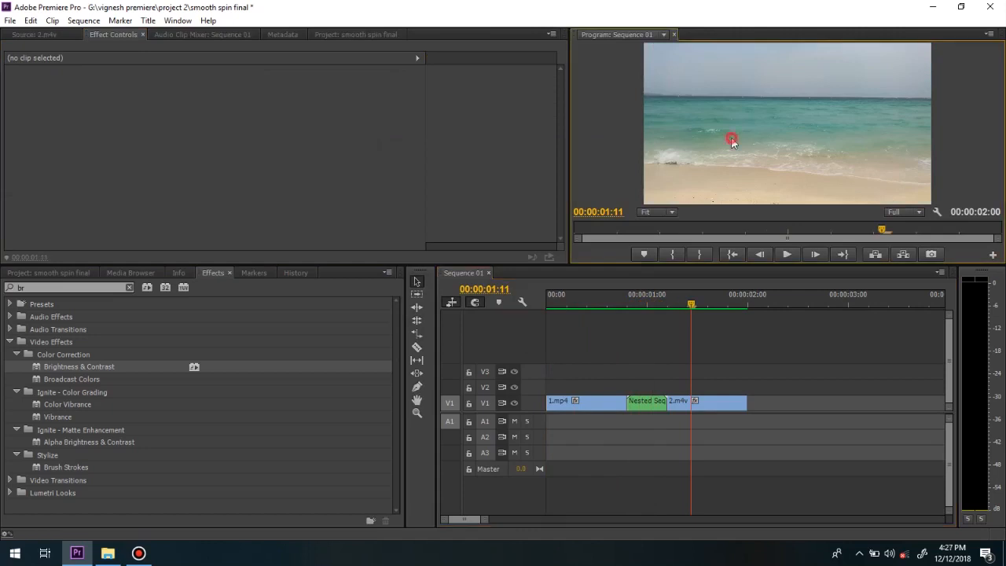
{"action": "key", "text": "grave"}
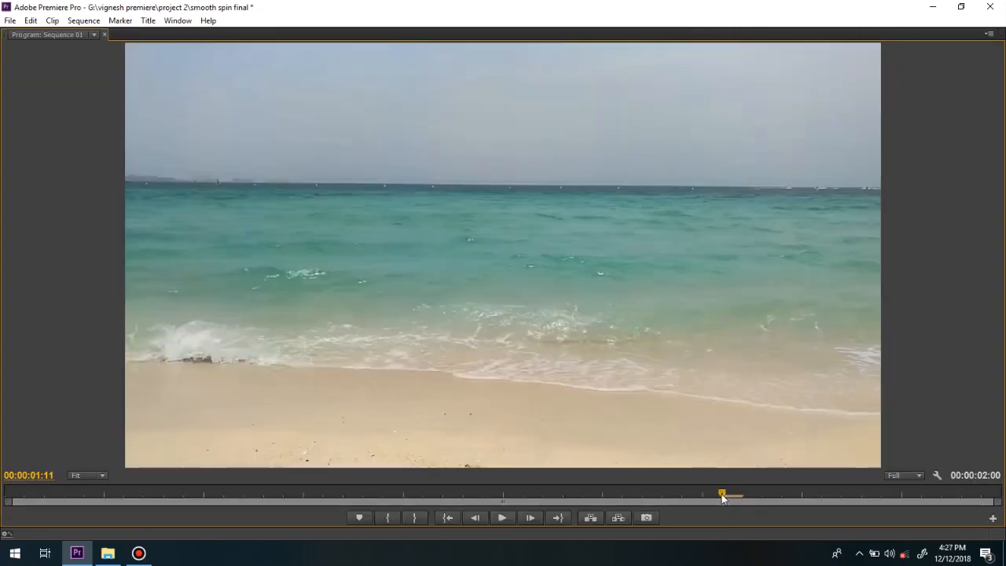
{"action": "key", "text": "Home"}
{"action": "key", "text": "space"}
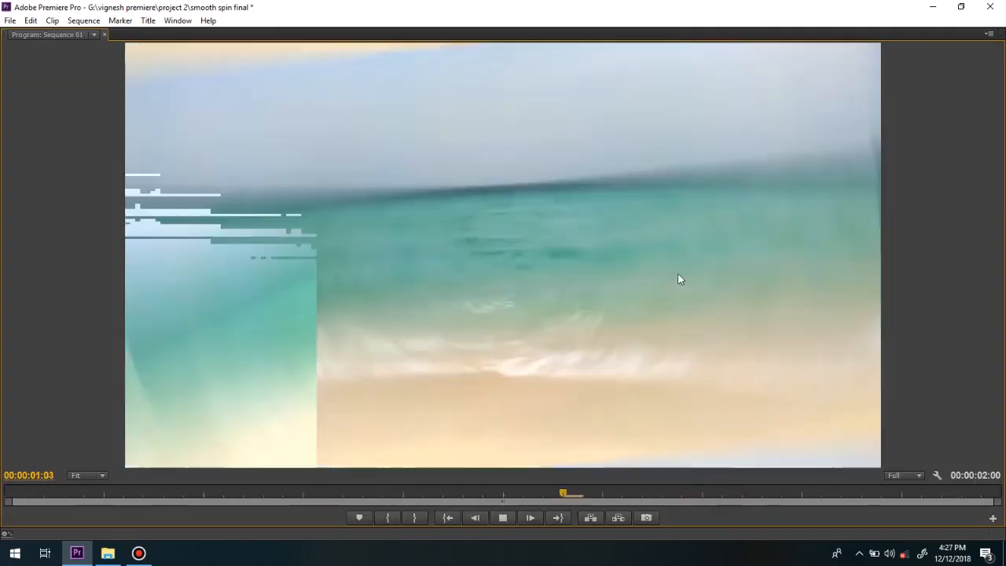
{"action": "left_click_drag", "start_coordinate": [830, 494], "coordinate": [0, 409]}
{"action": "key", "text": "space"}
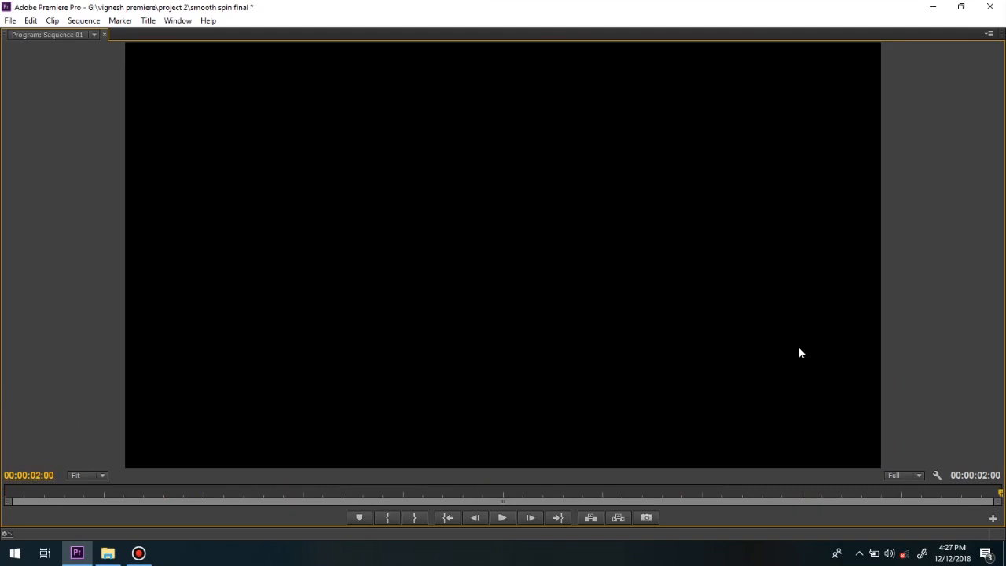
{"action": "left_click_drag", "start_coordinate": [984, 496], "coordinate": [1, 300]}
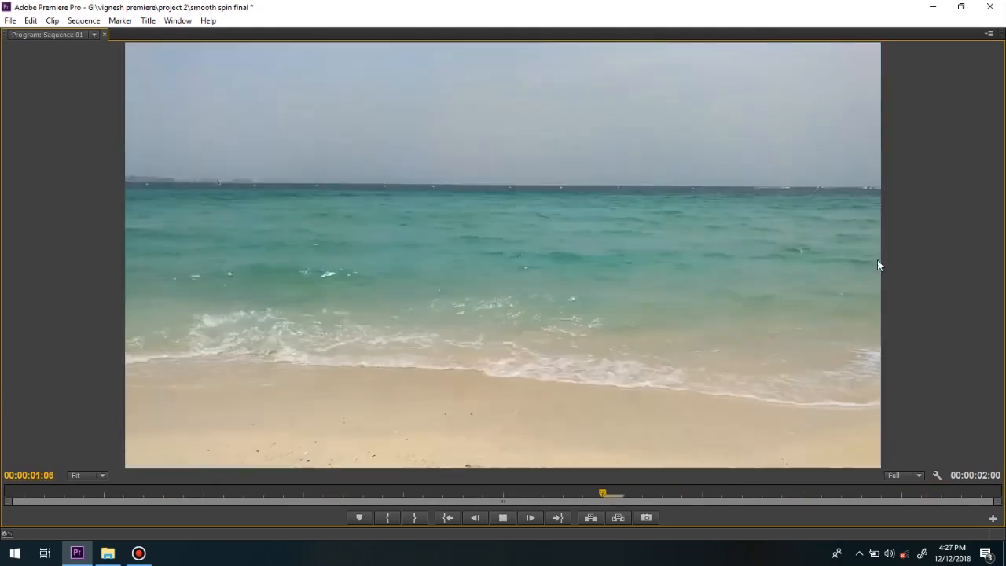
{"action": "key", "text": "space"}
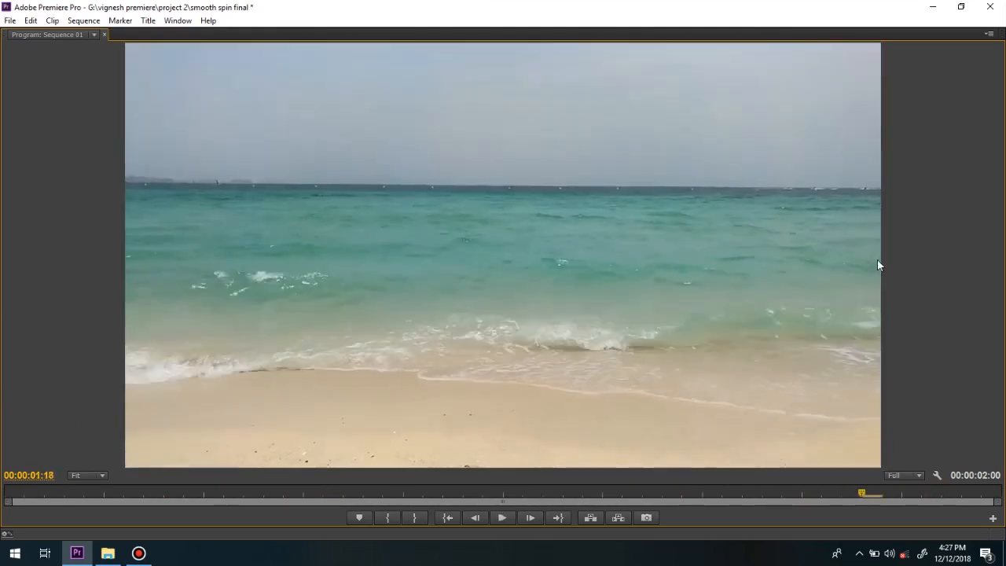
{"action": "key", "text": "grave"}
{"action": "left_click_drag", "start_coordinate": [713, 305], "coordinate": [539, 314]}
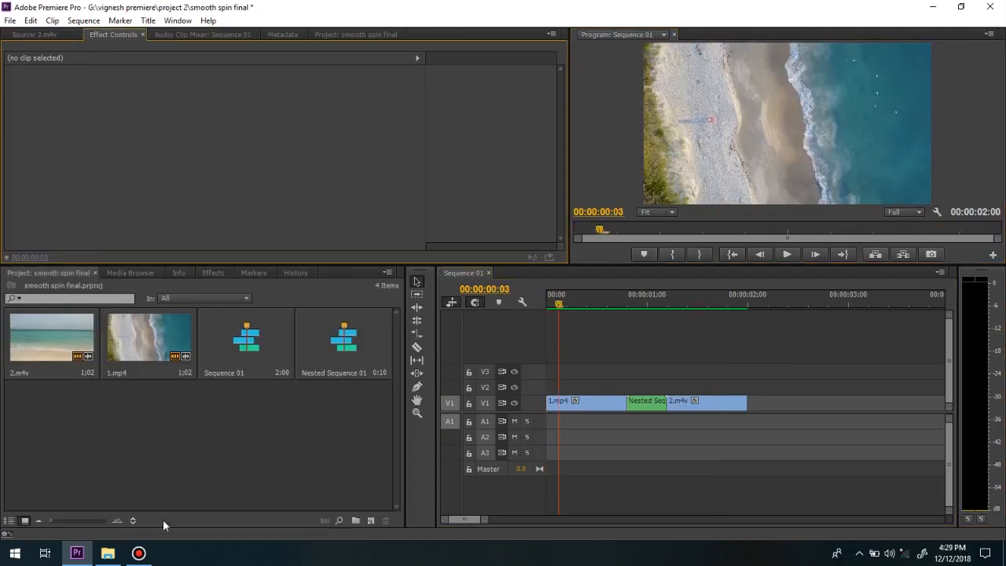
Import the Ikson - Paradise music file and the woosh sound file from File Explorer into the project.
{"action": "left_click", "coordinate": [108, 553]}
{"action": "left_click_drag", "start_coordinate": [281, 154], "coordinate": [132, 438]}
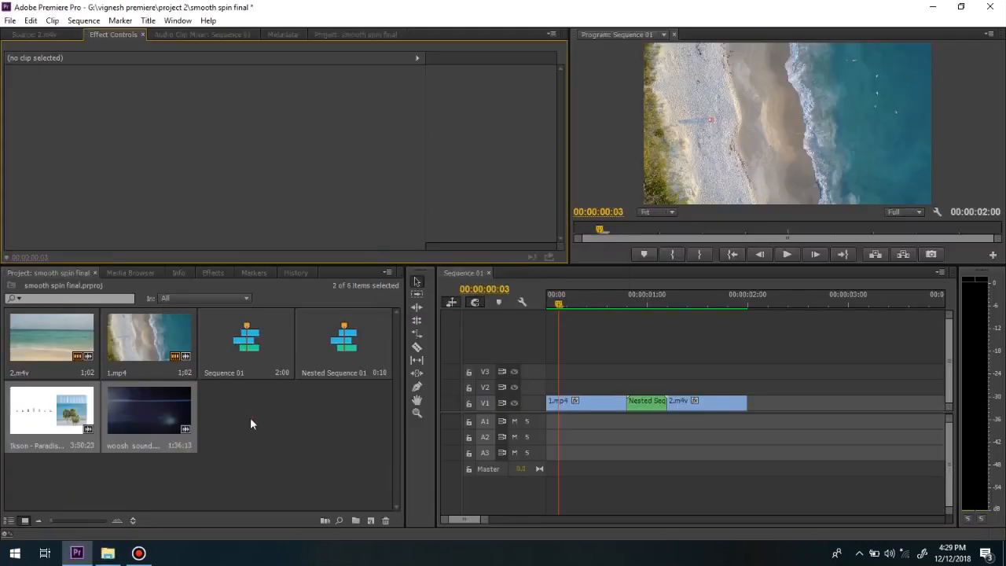
Mark in woosh sound.mp4 an excerpt from about 00:00:12:17 to 00:00:14:02, starting at Woosh #3.
{"action": "double_click", "coordinate": [133, 410]}
{"action": "left_click_drag", "start_coordinate": [85, 231], "coordinate": [80, 232]}
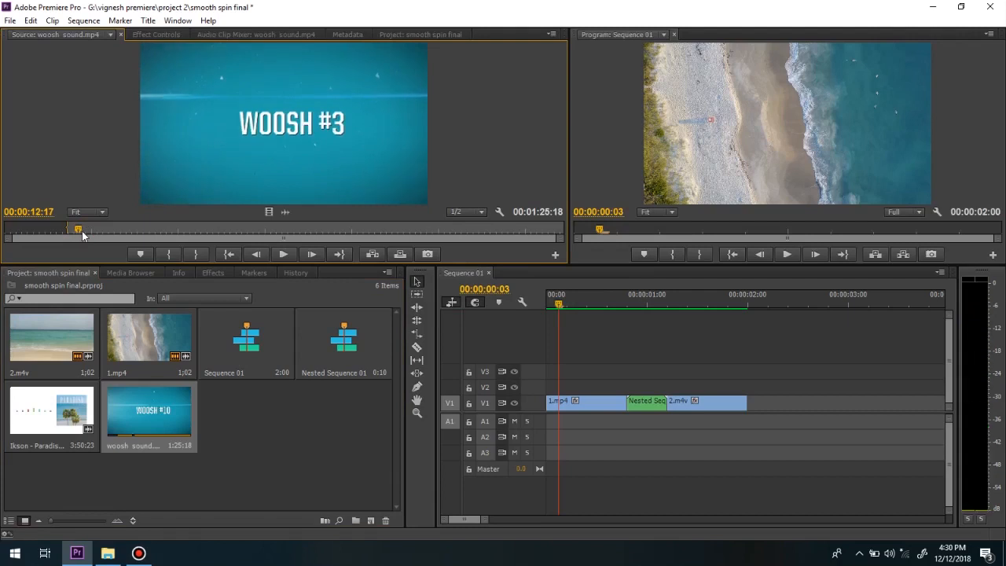
{"action": "key", "text": "space"}
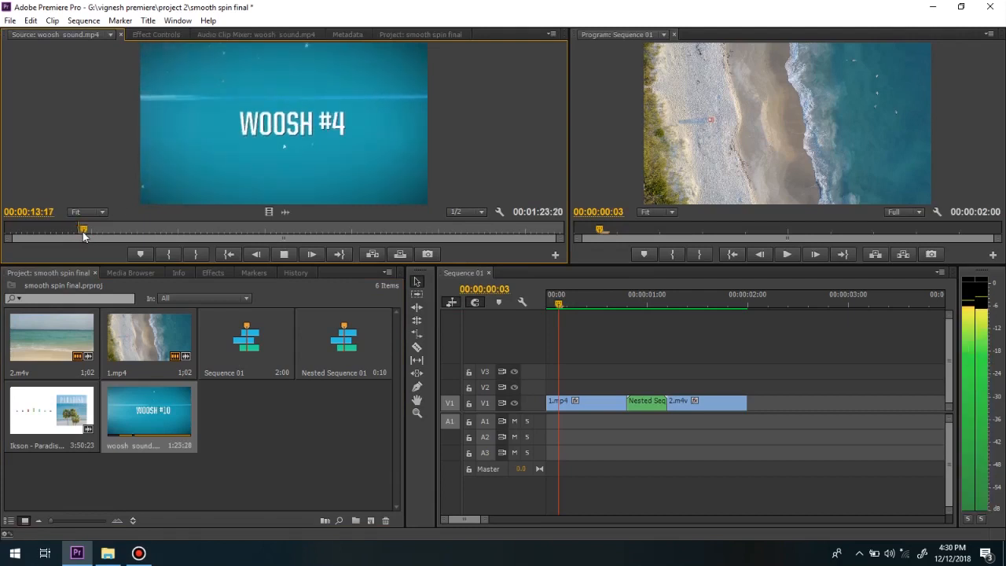
{"action": "key", "text": "o"}
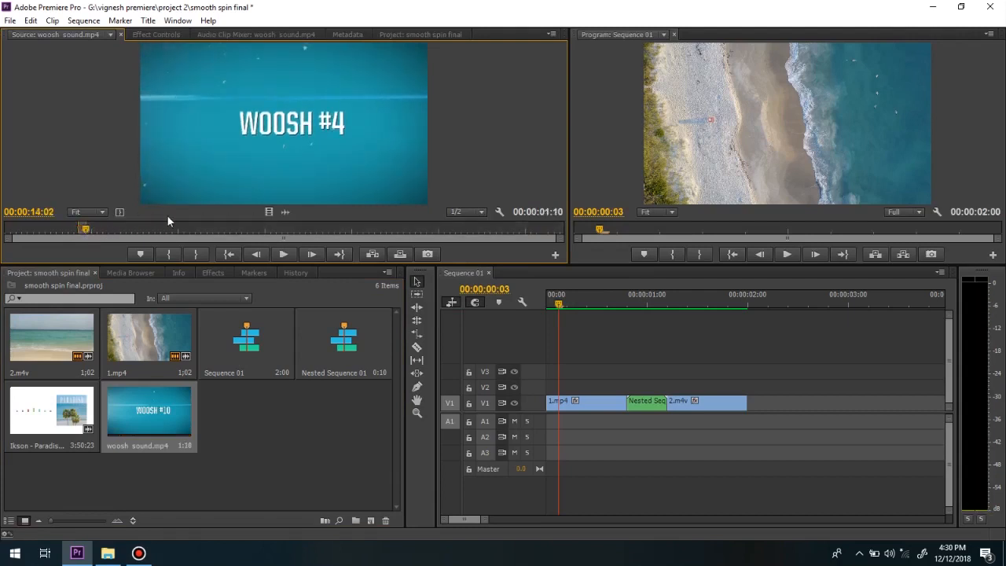
Place only the woosh excerpt's audio on A1 at the nested clip's start and trim it to the nested clip's end.
{"action": "left_click_drag", "start_coordinate": [285, 214], "coordinate": [633, 420]}
{"action": "left_click", "coordinate": [763, 421]}
{"action": "mouse_move", "coordinate": [564, 304]}
{"action": "left_mouse_down"}
{"action": "mouse_move", "coordinate": [719, 314]}
{"action": "mouse_move", "coordinate": [633, 313]}
{"action": "mouse_move", "coordinate": [711, 324]}
{"action": "mouse_move", "coordinate": [661, 317]}
{"action": "left_mouse_up"}
{"action": "left_click", "coordinate": [784, 424]}
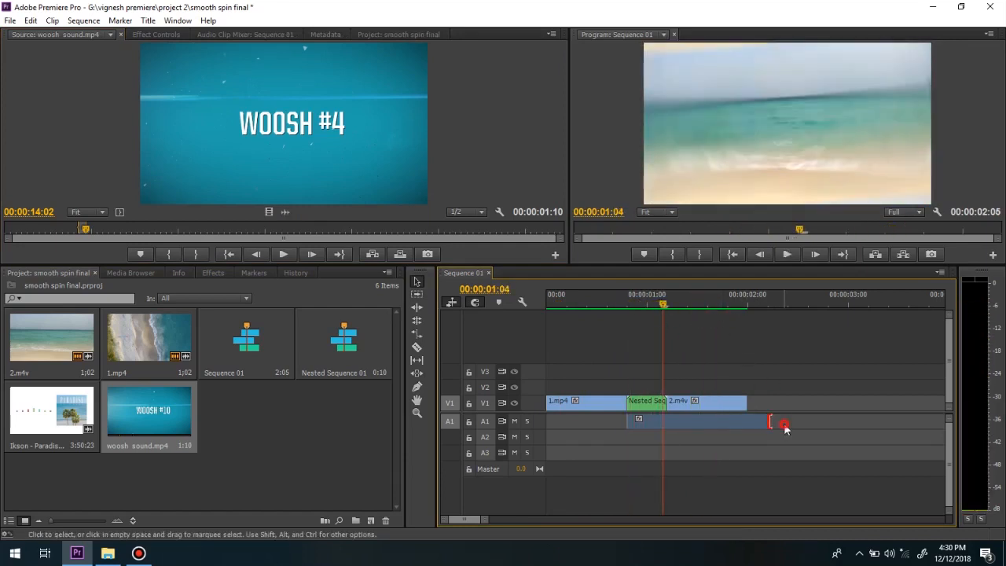
{"action": "left_click_drag", "start_coordinate": [769, 422], "coordinate": [667, 423]}
Play the sequence across the nested clip to hear the woosh with the spin.
{"action": "left_click_drag", "start_coordinate": [663, 306], "coordinate": [637, 317]}
{"action": "key", "text": "space"}
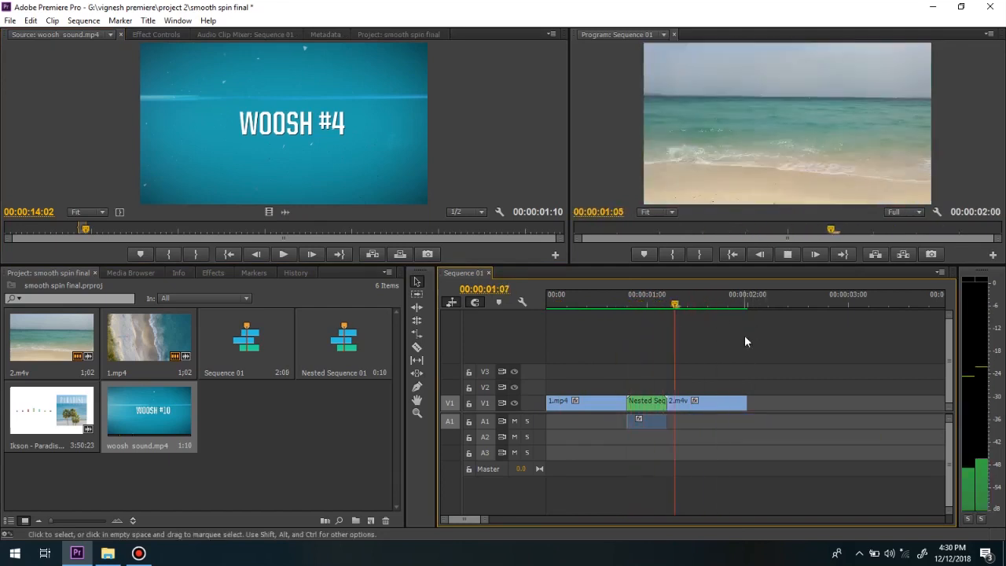
{"action": "key", "text": "space"}
Place only the audio of Ikson - Paradise - Youtube-1.m4v on A2 at the start of the sequence.
{"action": "left_click", "coordinate": [250, 397]}
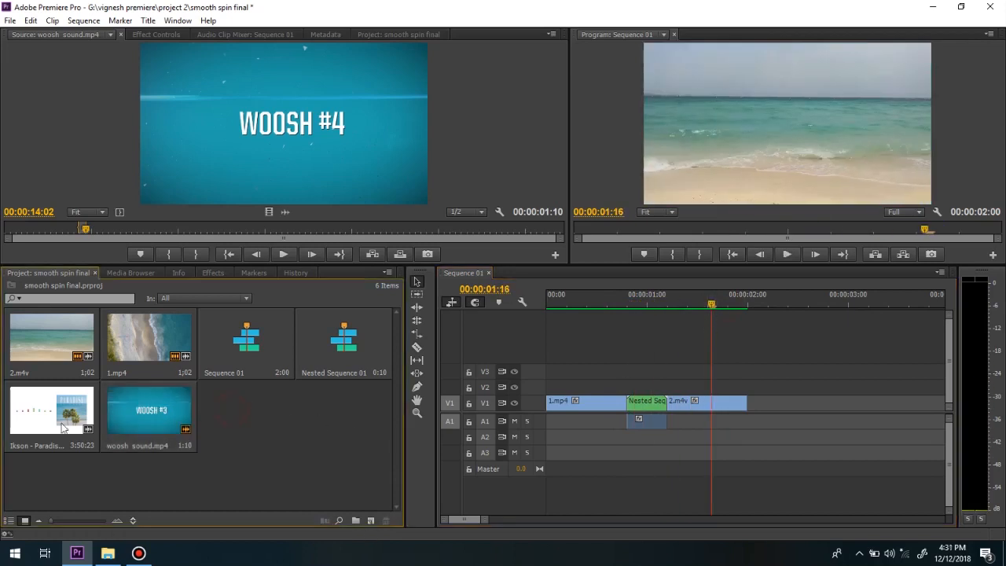
{"action": "left_click", "coordinate": [49, 425]}
{"action": "double_click", "coordinate": [52, 422]}
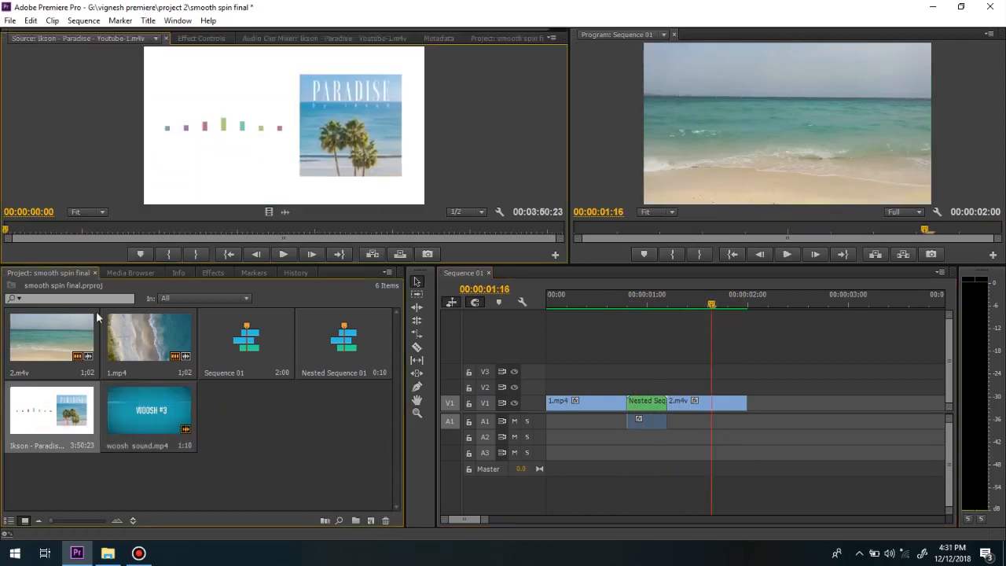
{"action": "left_click_drag", "start_coordinate": [301, 234], "coordinate": [558, 437]}
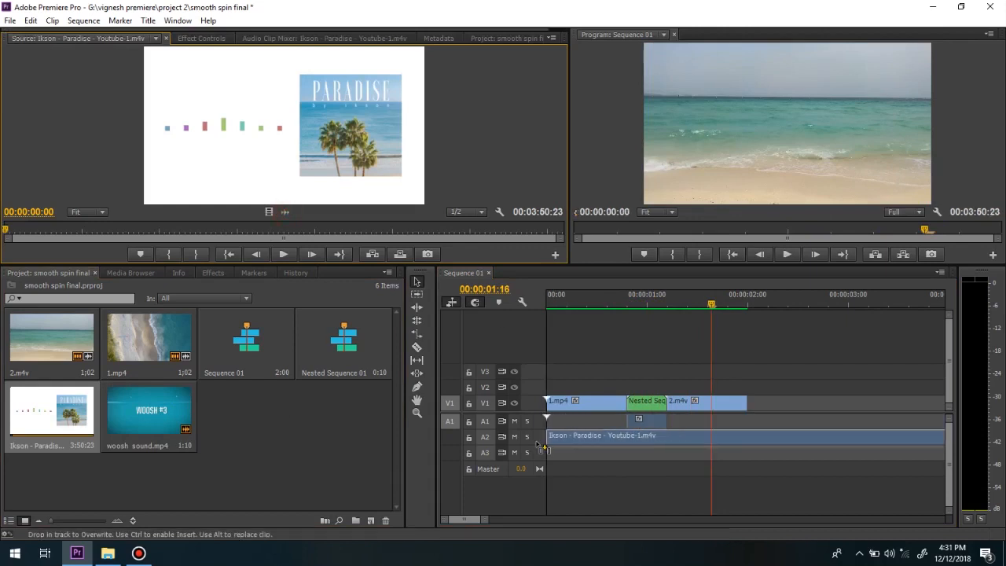
Listen to the woosh over the transition with the A2 music track muted, and unmute the track.
{"action": "left_click_drag", "start_coordinate": [714, 304], "coordinate": [613, 305]}
{"action": "left_click", "coordinate": [514, 437]}
{"action": "key", "text": "space"}
{"action": "key", "text": "space"}
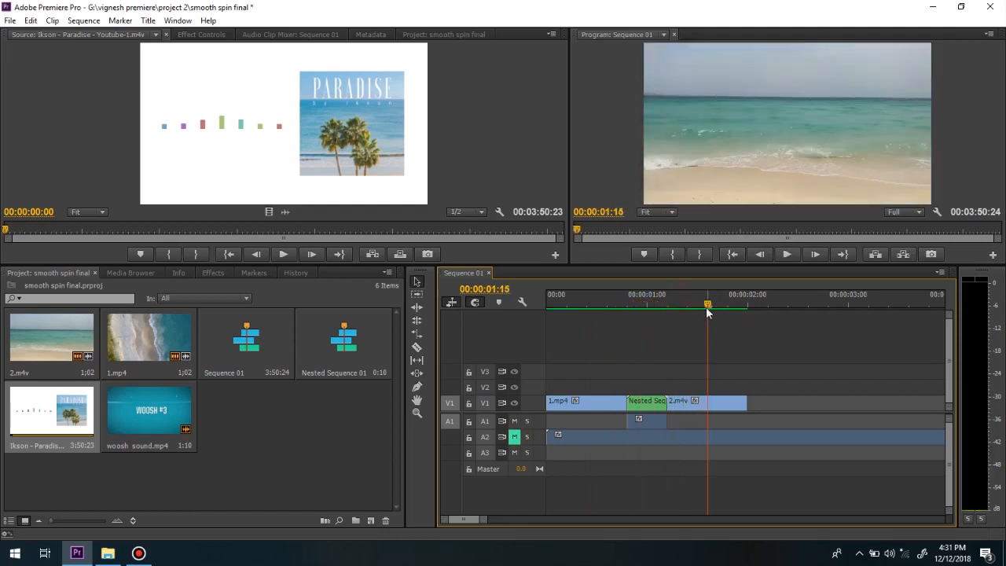
{"action": "left_click_drag", "start_coordinate": [707, 306], "coordinate": [614, 309]}
{"action": "left_click", "coordinate": [680, 306]}
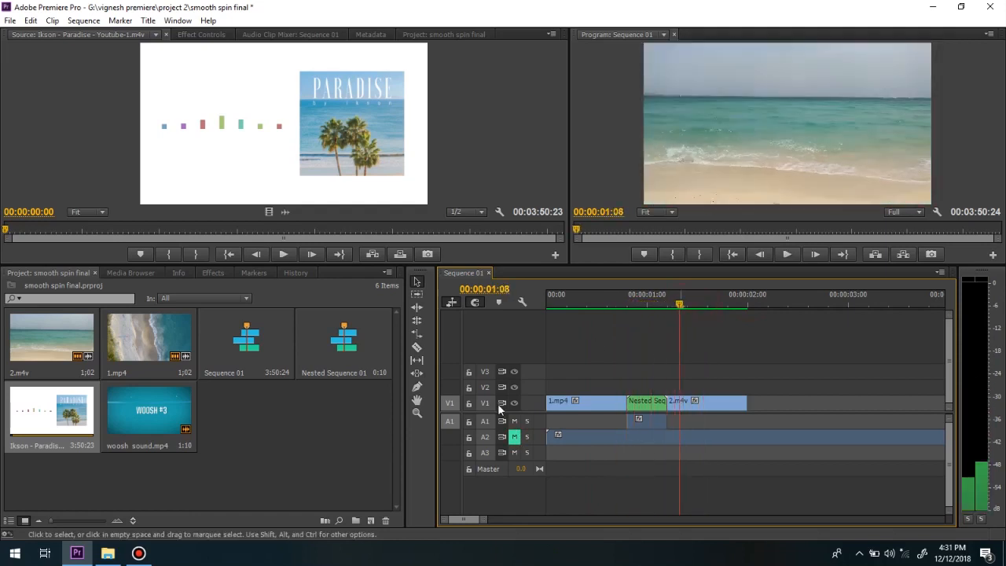
{"action": "left_click", "coordinate": [515, 437]}
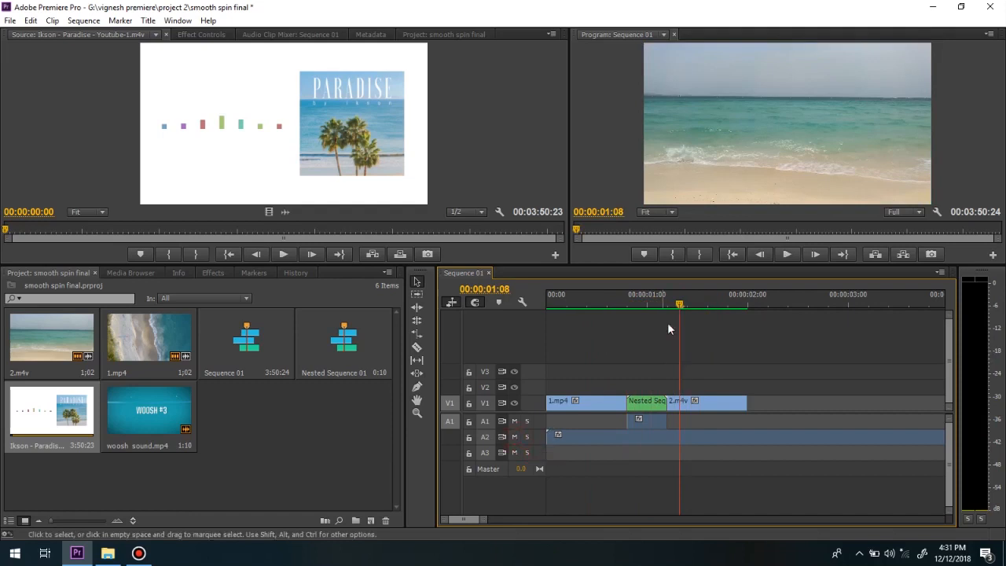
Lower the A2 music clip's volume to about -12 dB and play the sequence from the start.
{"action": "left_click_drag", "start_coordinate": [663, 305], "coordinate": [634, 306]}
{"action": "scroll", "coordinate": [535, 436], "scroll_direction": "up", "scroll_amount": 3}
{"action": "left_click_drag", "start_coordinate": [552, 453], "coordinate": [553, 460]}
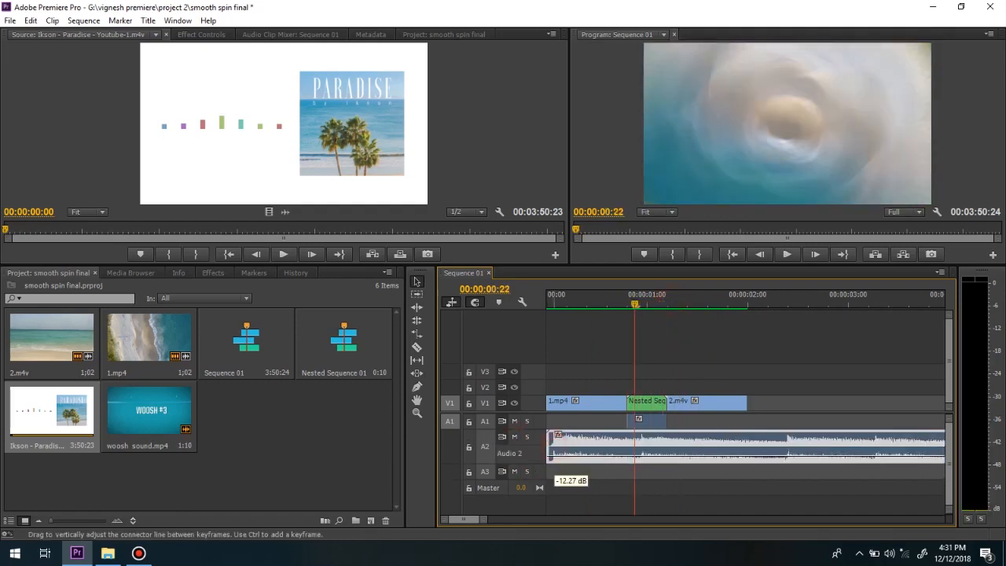
{"action": "left_click_drag", "start_coordinate": [634, 305], "coordinate": [536, 303]}
{"action": "key", "text": "space"}
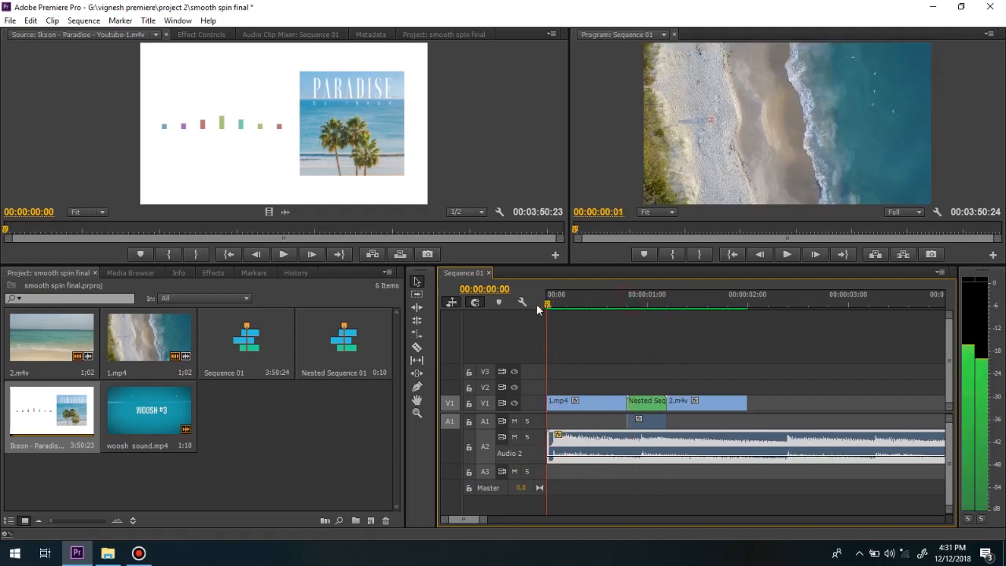
Raise the woosh clip's volume on A1 and play the sequence from the start to check the mix.
{"action": "left_click", "coordinate": [657, 424]}
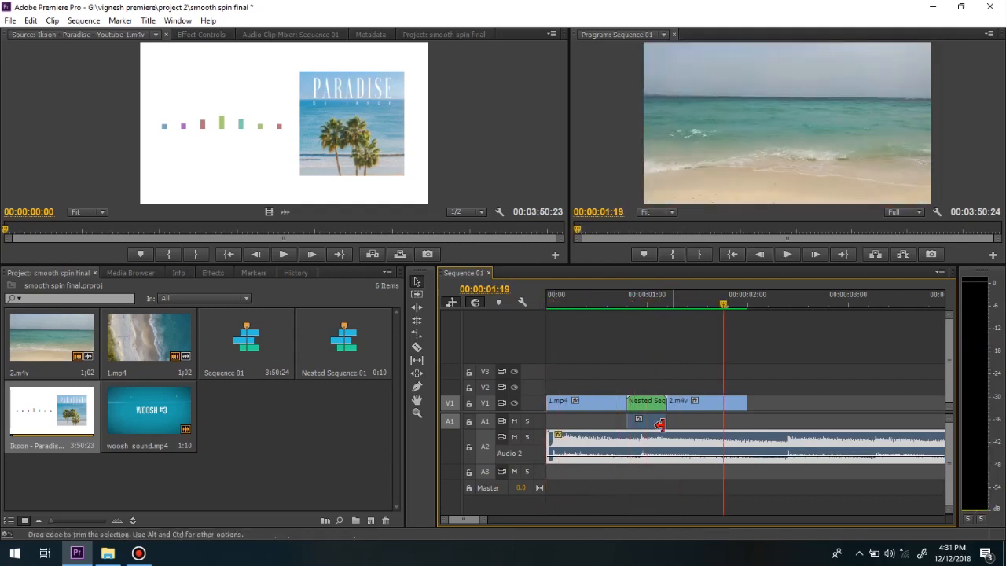
{"action": "double_click", "coordinate": [535, 422]}
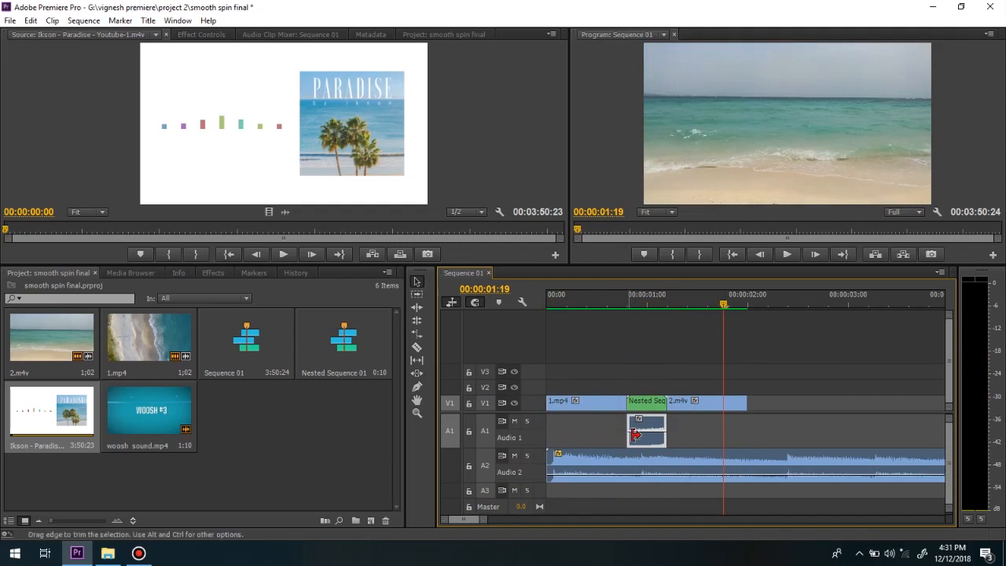
{"action": "left_click_drag", "start_coordinate": [640, 431], "coordinate": [656, 419]}
{"action": "left_click_drag", "start_coordinate": [715, 305], "coordinate": [544, 313]}
{"action": "key", "text": "space"}
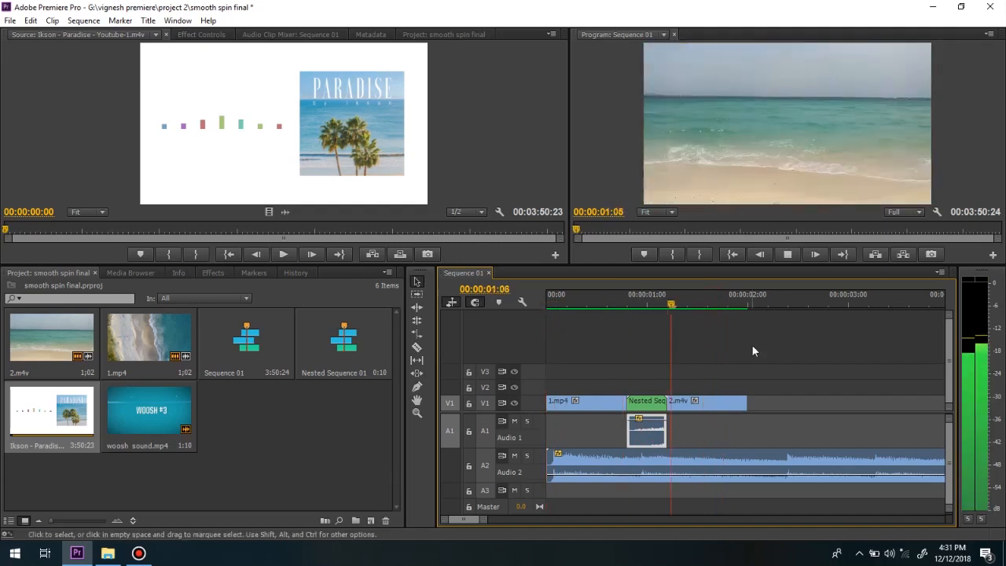
{"action": "key", "text": "space"}
{"action": "key", "text": "space"}
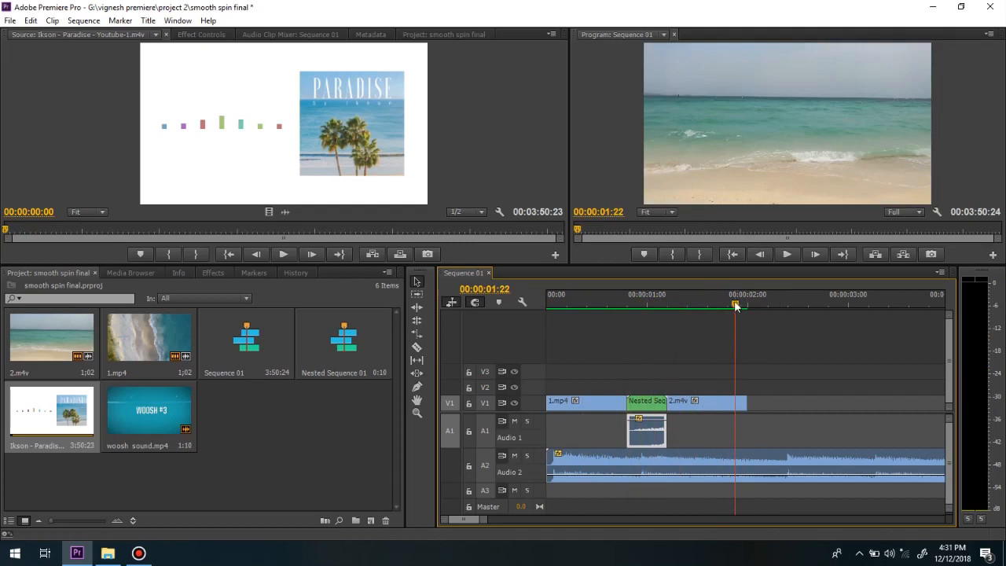
Split the A2 music at 00:00:02:00, where the video ends, and delete the remainder.
{"action": "key", "text": "Up"}
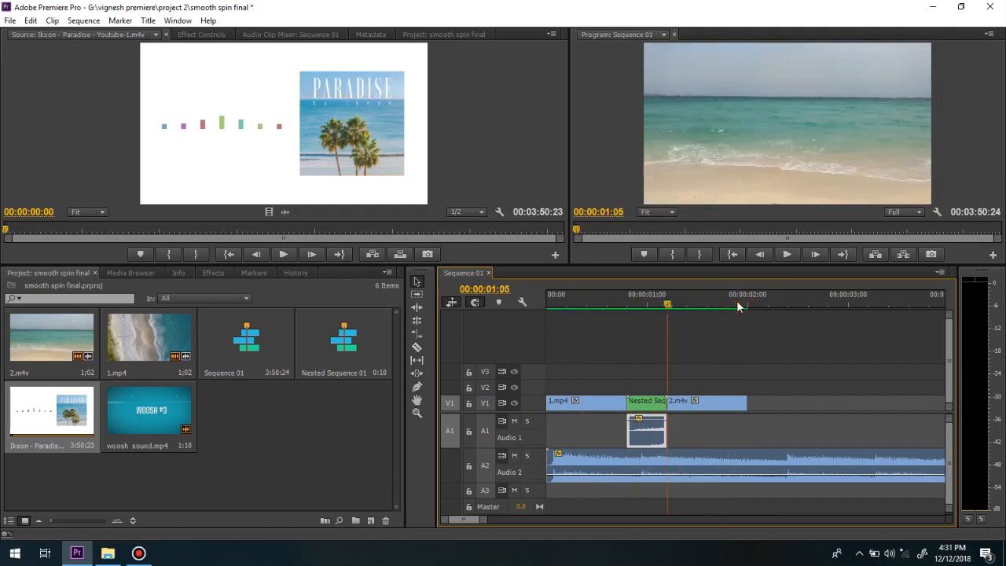
{"action": "key", "text": "Down"}
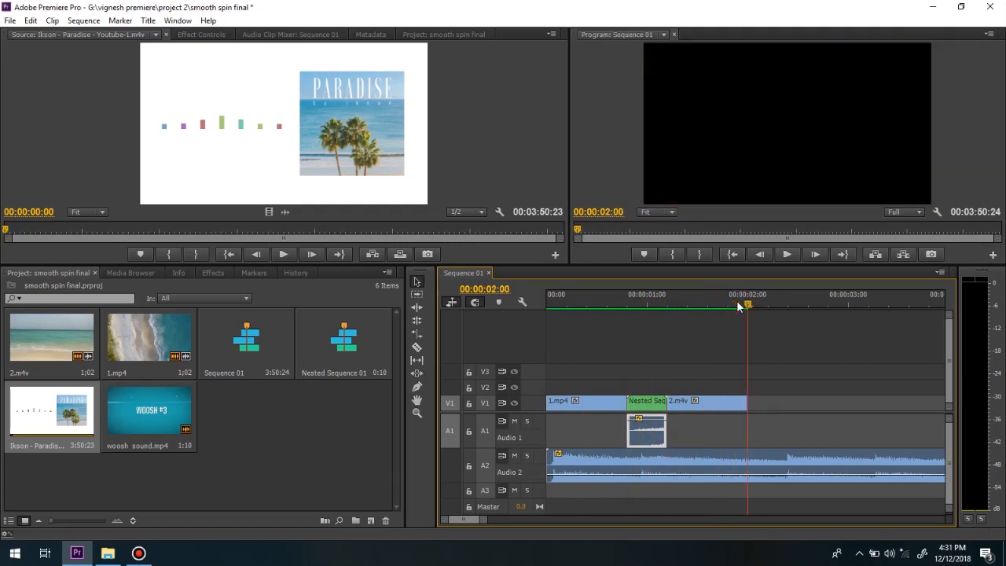
{"action": "key", "text": "c"}
{"action": "left_click", "coordinate": [748, 463]}
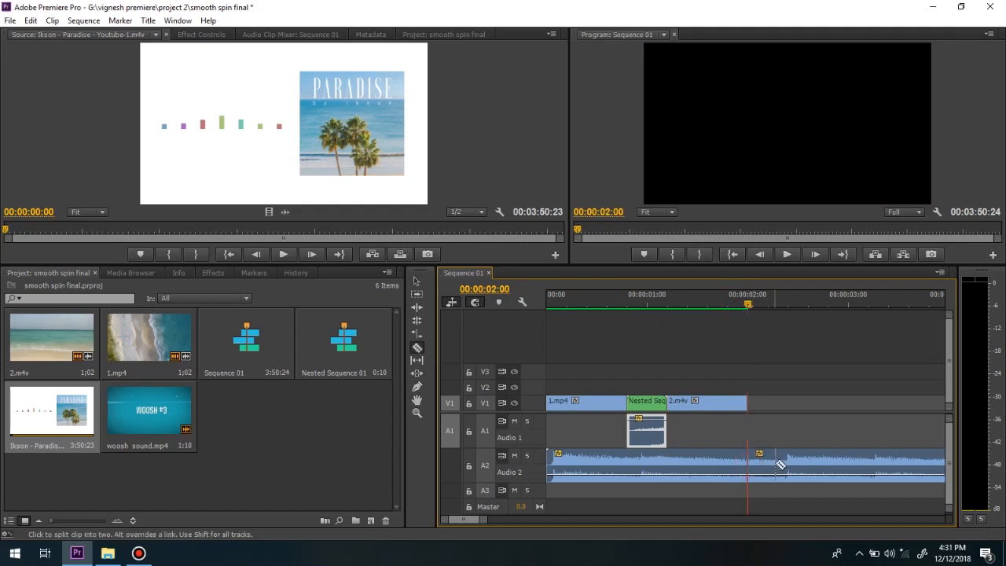
{"action": "key", "text": "v"}
{"action": "left_click", "coordinate": [782, 469]}
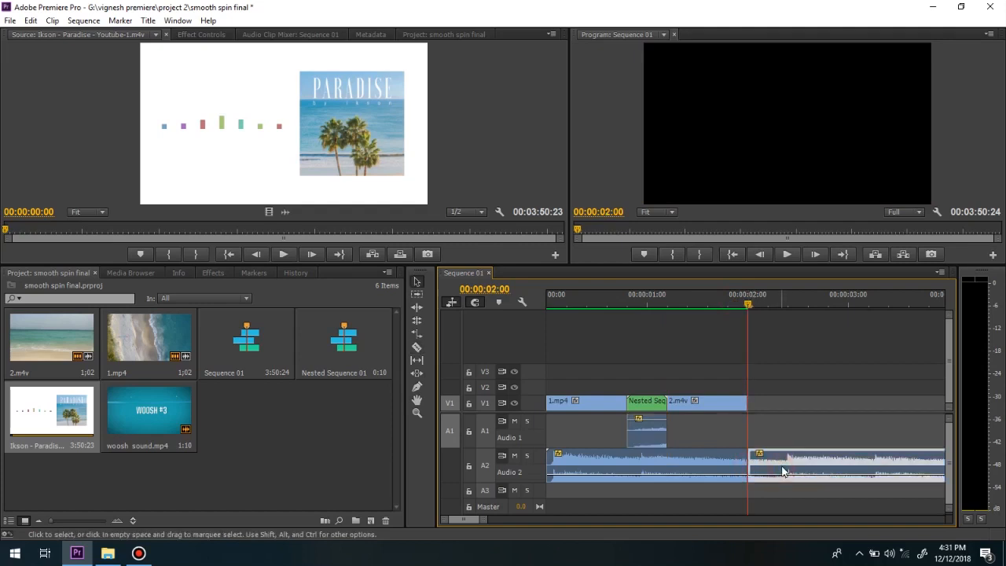
{"action": "key", "text": "Delete"}
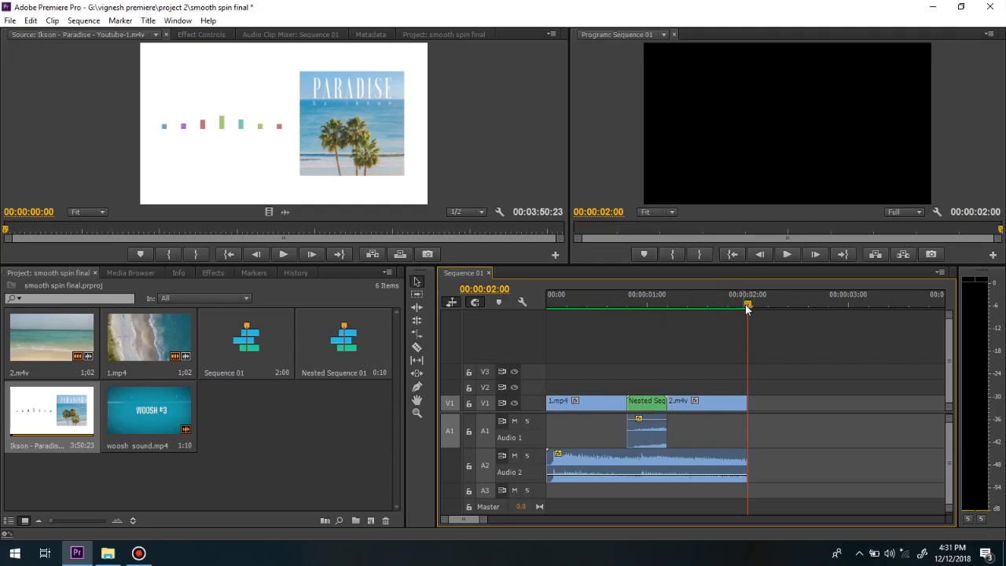
{"action": "scroll", "coordinate": [536, 425], "scroll_direction": "down", "scroll_amount": 5}
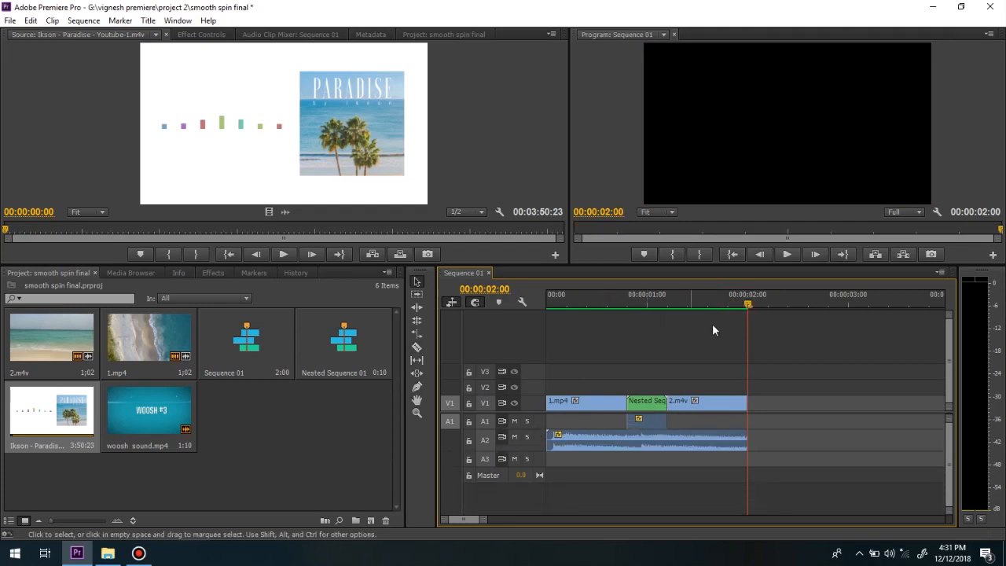
Play the finished sequence from the start with the program monitor maximized, and restore the normal workspace layout.
{"action": "left_click_drag", "start_coordinate": [747, 305], "coordinate": [544, 304]}
{"action": "left_click", "coordinate": [746, 136]}
{"action": "key", "text": "grave"}
{"action": "key", "text": "space"}
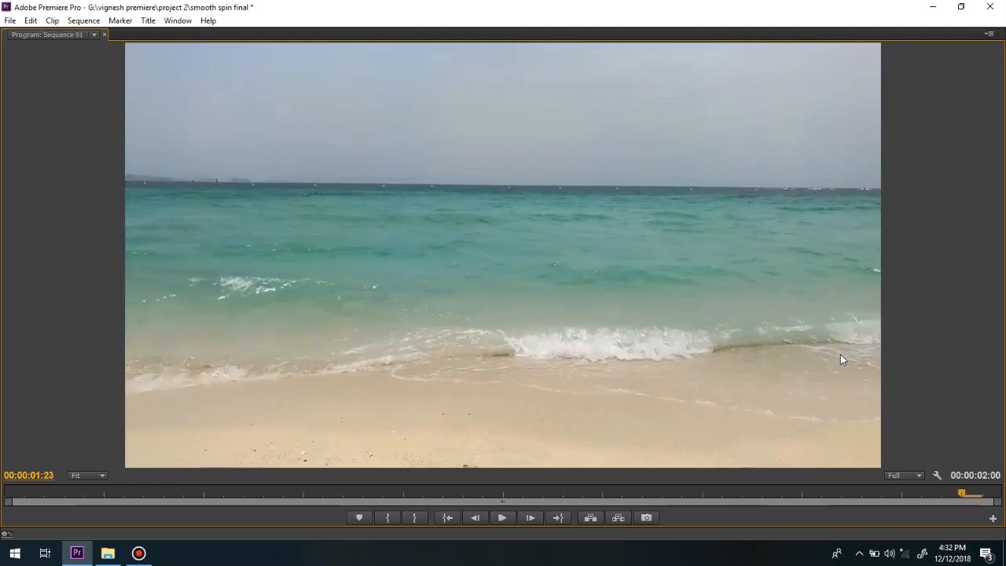
{"action": "key", "text": "grave"}
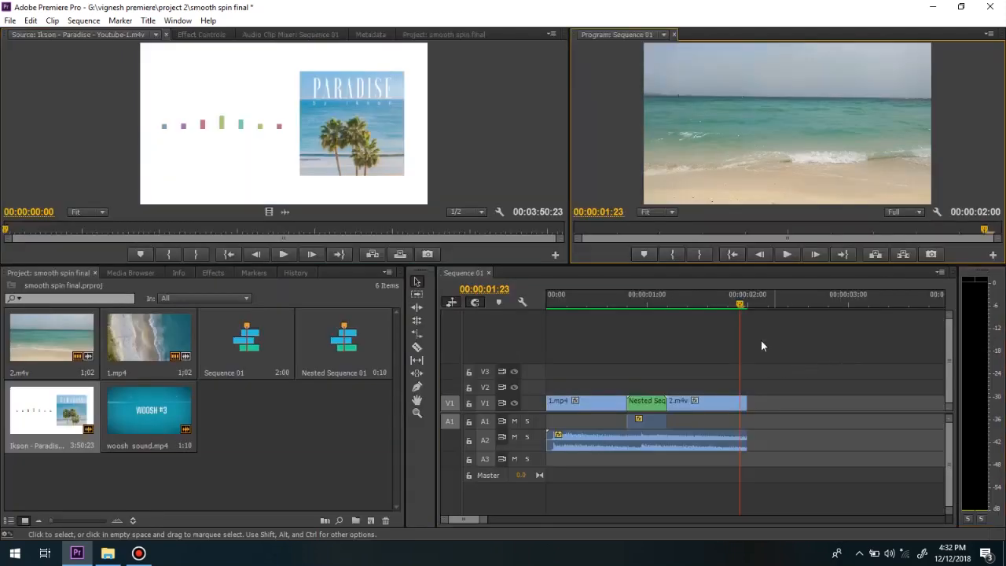
{"action": "left_click_drag", "start_coordinate": [741, 307], "coordinate": [713, 334]}
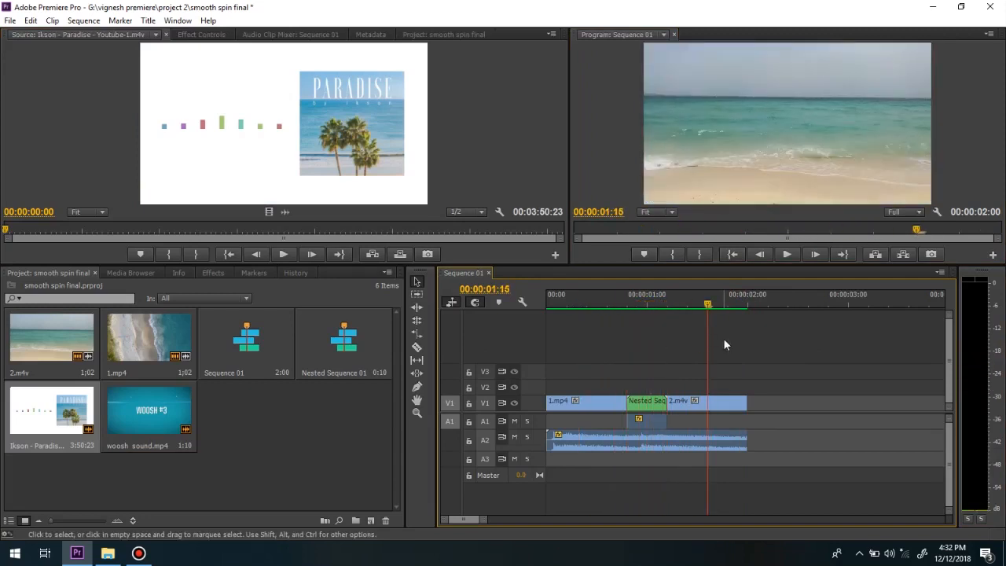
Set up a media export of the sequence in H.264 format with the YouTube HD 720p 25 preset.
{"action": "key", "text": "ctrl+m"}
{"action": "left_click_drag", "start_coordinate": [645, 80], "coordinate": [772, 71]}
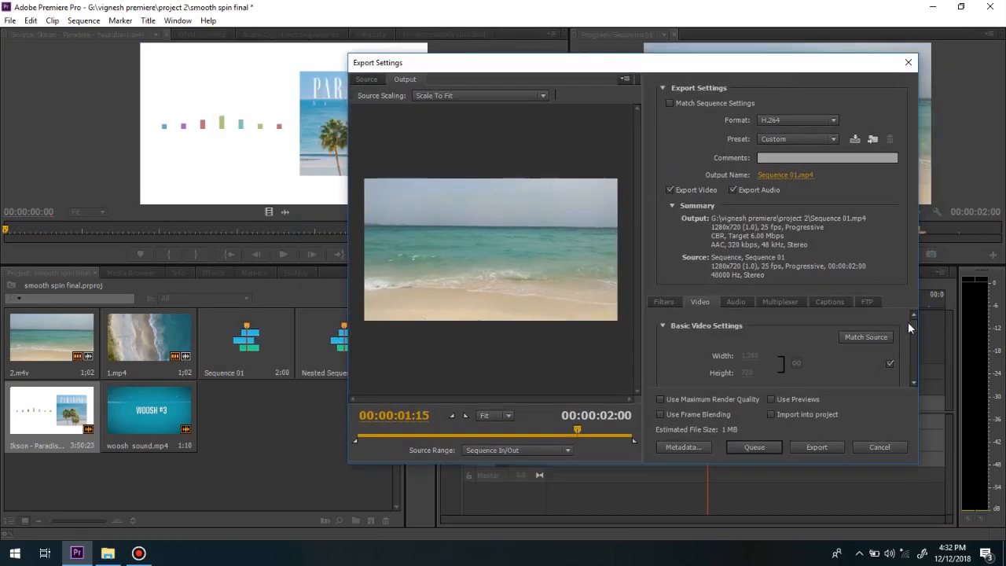
{"action": "mouse_move", "coordinate": [915, 329]}
{"action": "left_mouse_down"}
{"action": "mouse_move", "coordinate": [911, 377]}
{"action": "mouse_move", "coordinate": [912, 344]}
{"action": "left_mouse_up"}
{"action": "mouse_move", "coordinate": [576, 432]}
{"action": "left_mouse_down"}
{"action": "mouse_move", "coordinate": [361, 427]}
{"action": "mouse_move", "coordinate": [571, 439]}
{"action": "left_mouse_up"}
{"action": "left_click", "coordinate": [786, 120]}
{"action": "left_click", "coordinate": [788, 287]}
{"action": "left_click", "coordinate": [779, 141]}
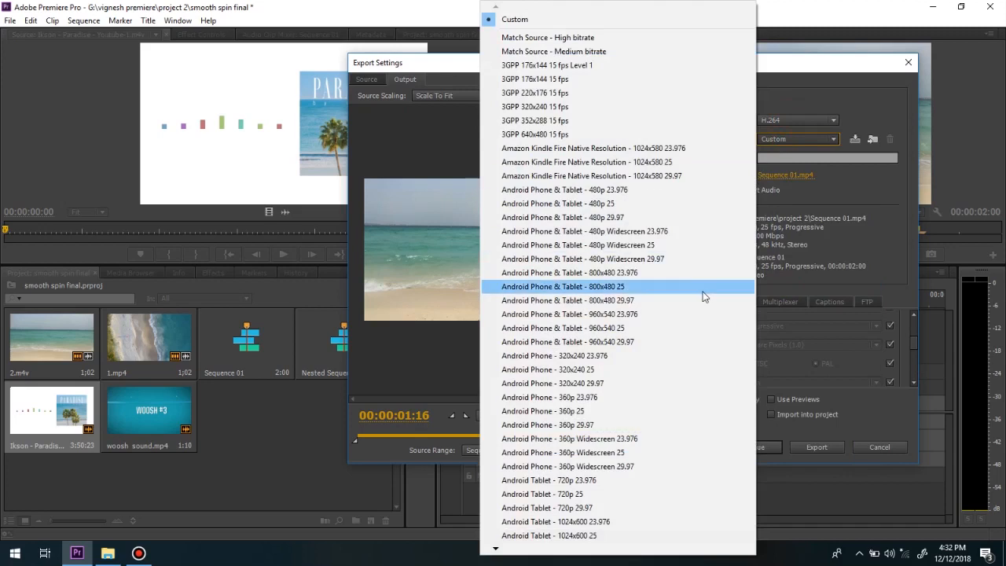
{"action": "mouse_move", "coordinate": [494, 550]}
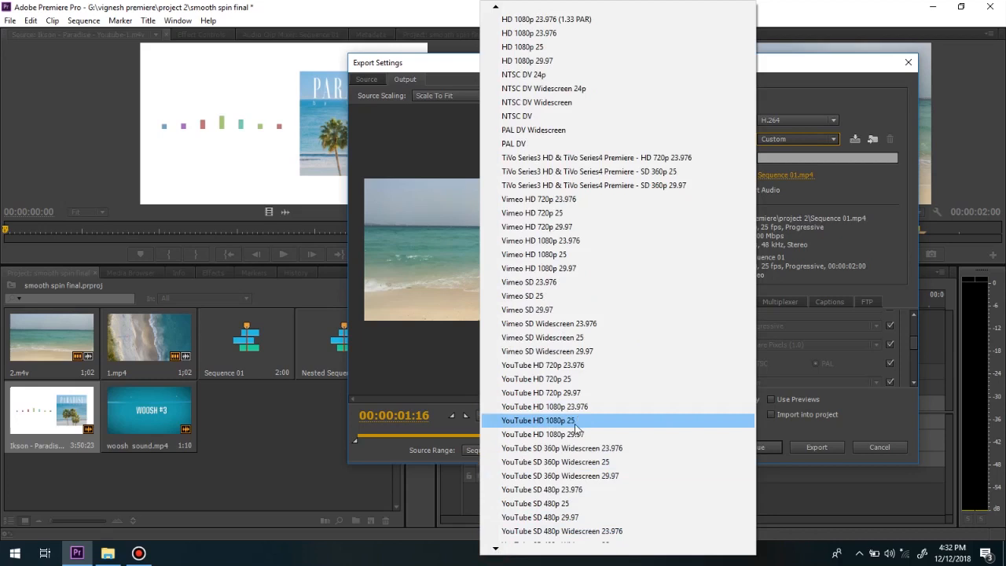
{"action": "left_click", "coordinate": [563, 377]}
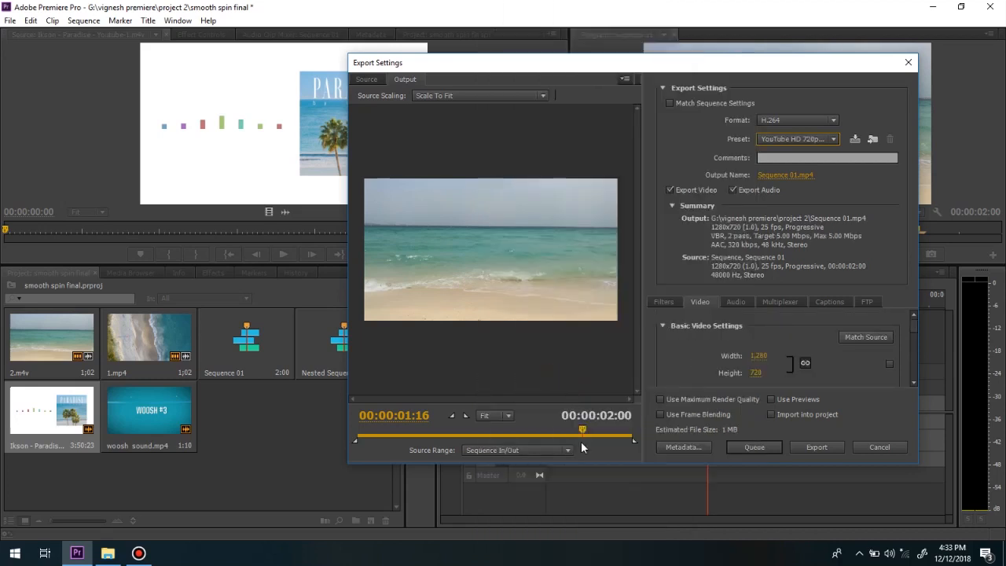
{"action": "left_click_drag", "start_coordinate": [584, 428], "coordinate": [628, 431]}
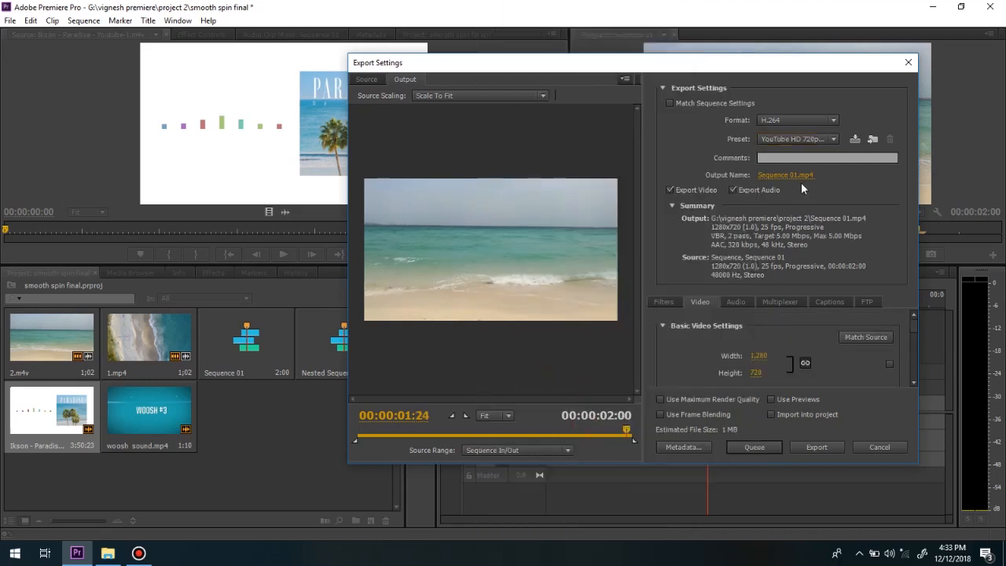
{"action": "left_click_drag", "start_coordinate": [915, 327], "coordinate": [911, 379]}
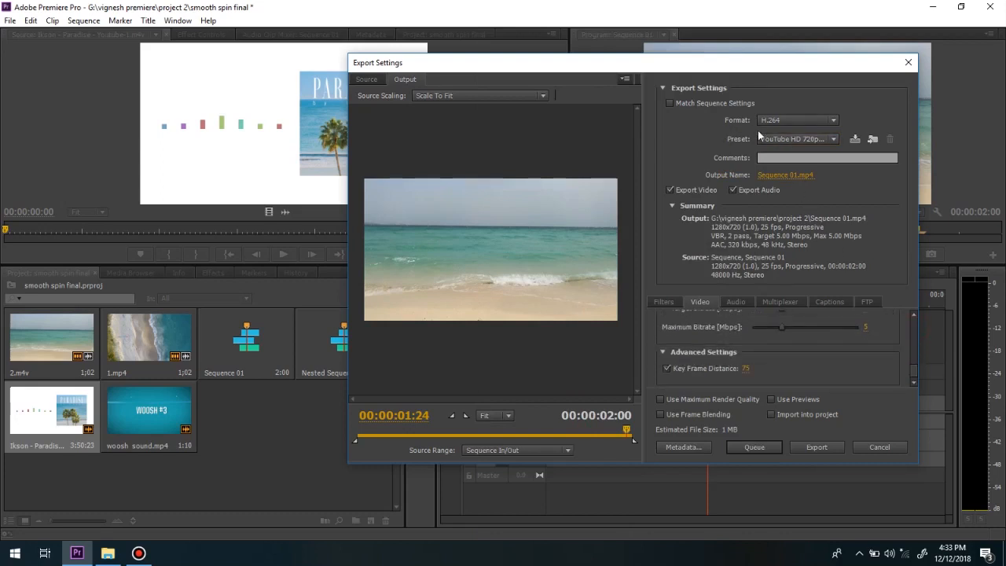
Name the output file "final out" in the project 2 folder and export the sequence immediately.
{"action": "left_click", "coordinate": [780, 177]}
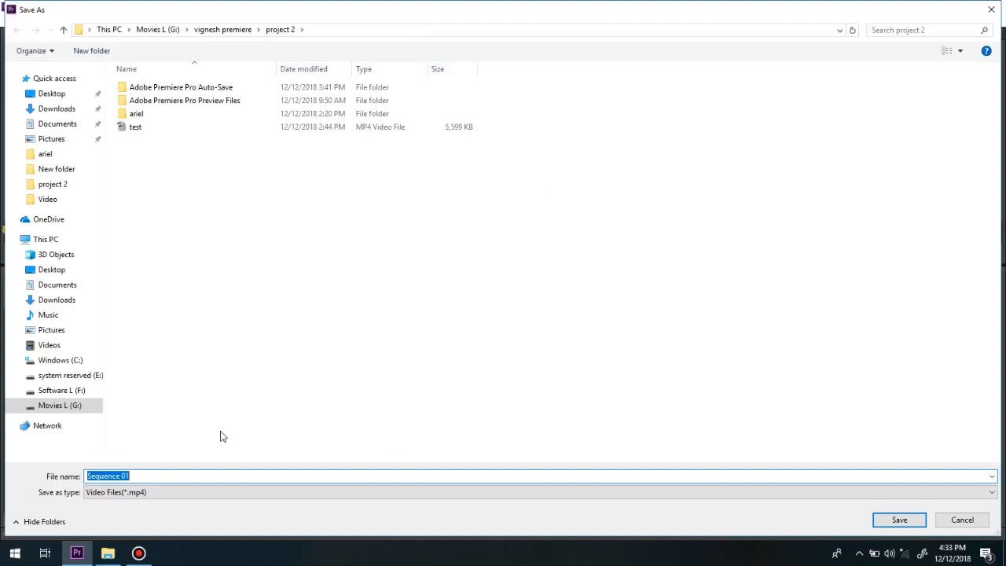
{"action": "left_click_drag", "start_coordinate": [178, 477], "coordinate": [46, 477]}
{"action": "left_click", "coordinate": [892, 521]}
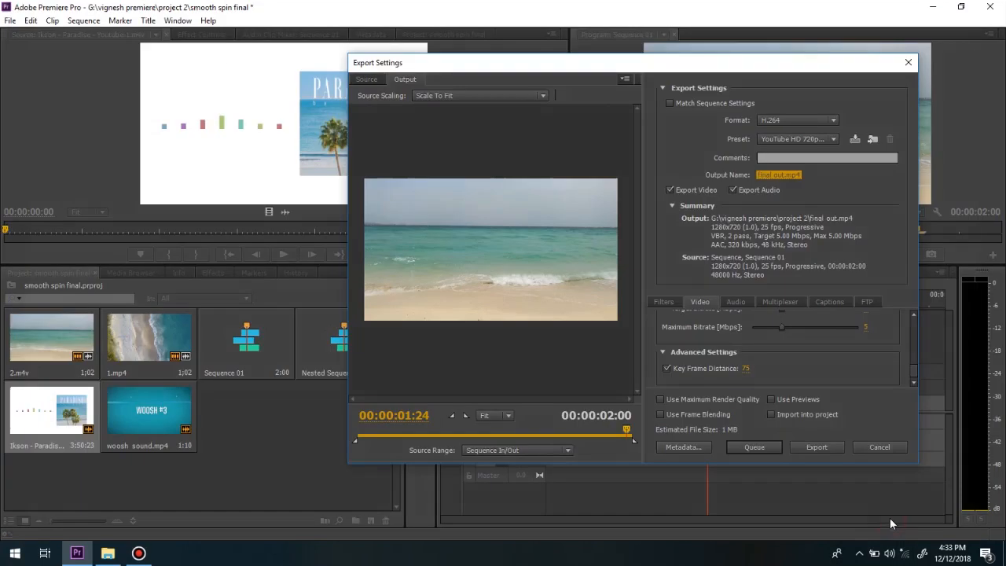
{"action": "left_click", "coordinate": [818, 447]}
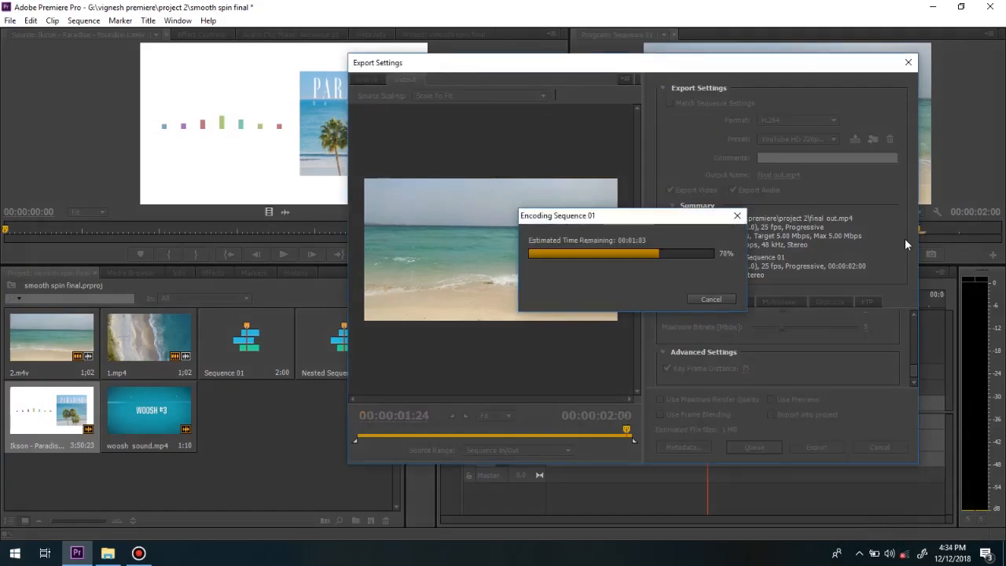